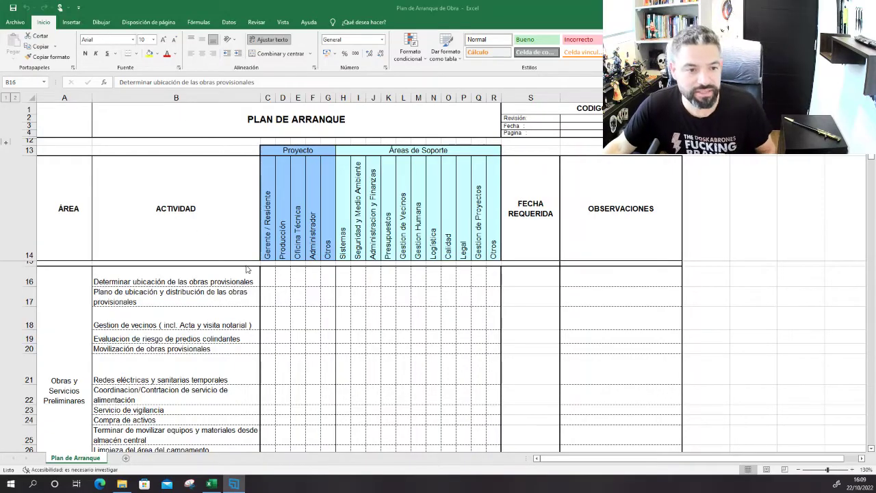
Step: Examine each area of the start-up plan and its activities, from Obras y Servicios Preliminares through Plan del Proyecto
{"action": "left_click", "coordinate": [69, 331]}
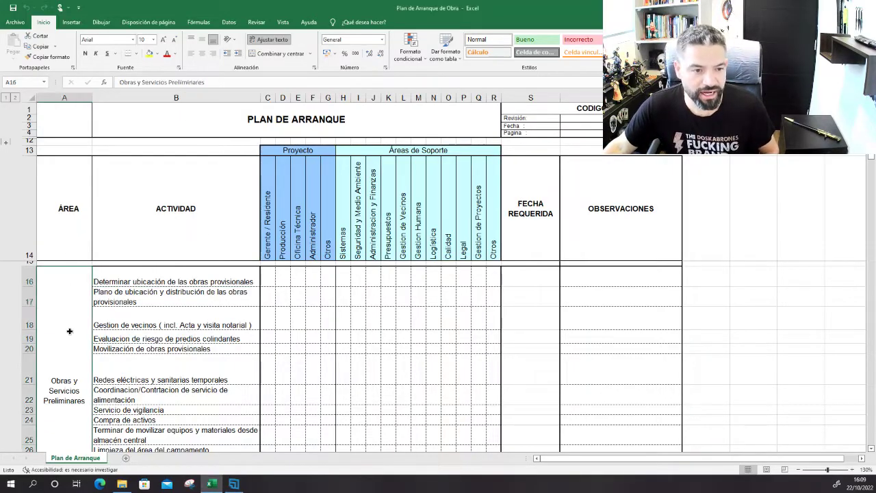
{"action": "scroll", "coordinate": [69, 331], "scroll_direction": "down", "scroll_amount": 1}
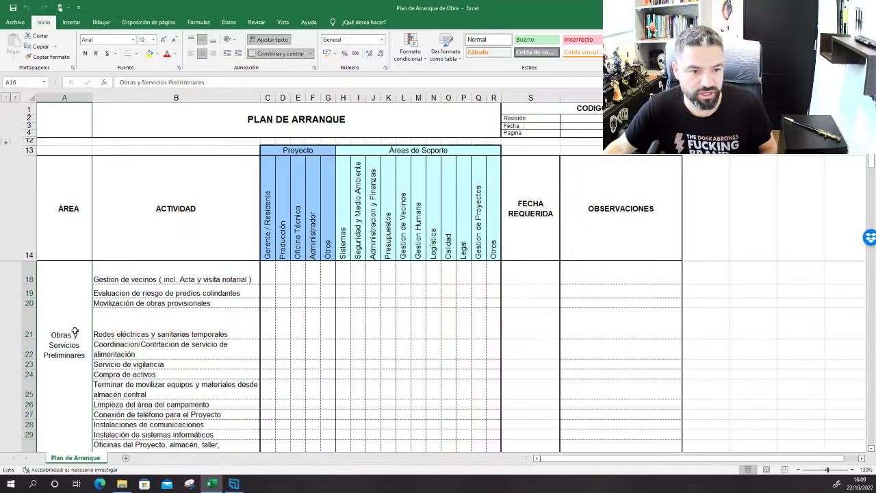
{"action": "scroll", "coordinate": [75, 328], "scroll_direction": "down", "scroll_amount": 3}
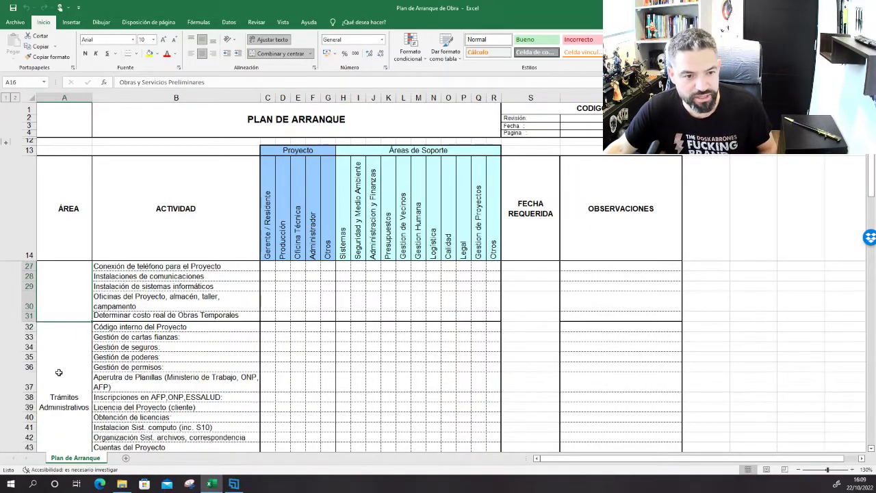
{"action": "left_click", "coordinate": [59, 371]}
{"action": "scroll", "coordinate": [72, 367], "scroll_direction": "down", "scroll_amount": 6}
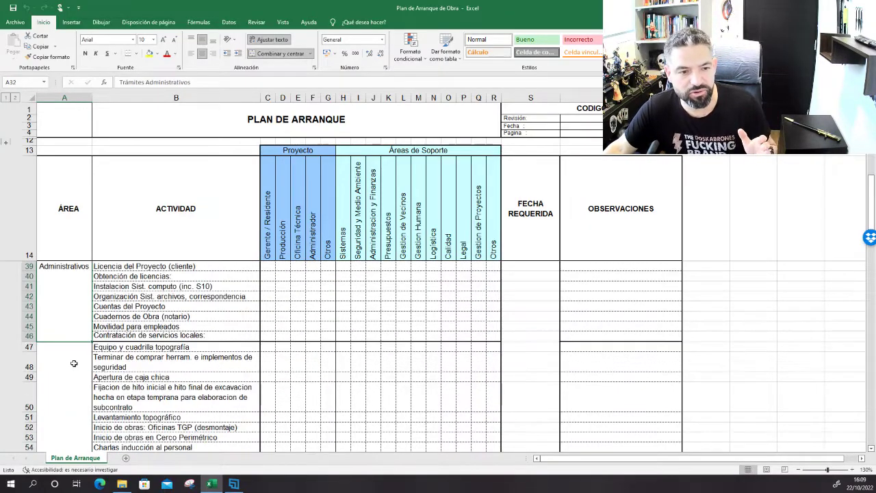
{"action": "left_click", "coordinate": [74, 362]}
{"action": "scroll", "coordinate": [74, 363], "scroll_direction": "down", "scroll_amount": 5}
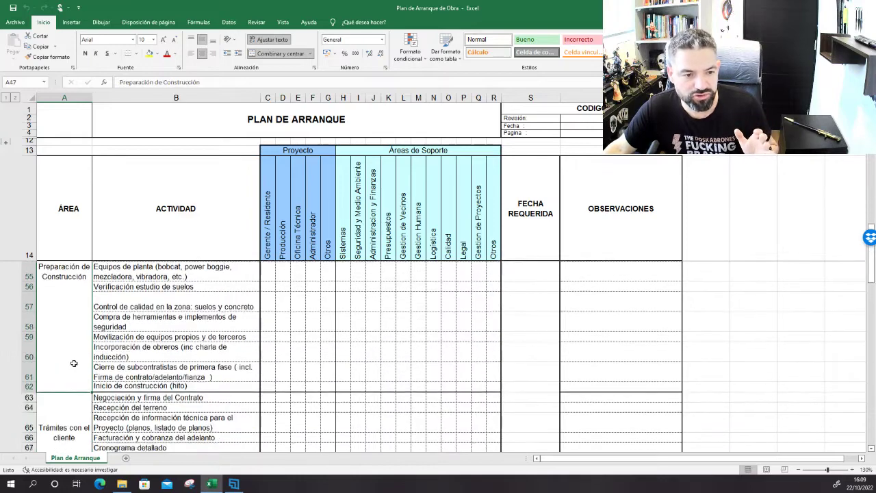
{"action": "left_click", "coordinate": [69, 356]}
{"action": "scroll", "coordinate": [69, 356], "scroll_direction": "down", "scroll_amount": 4}
{"action": "left_click", "coordinate": [70, 324]}
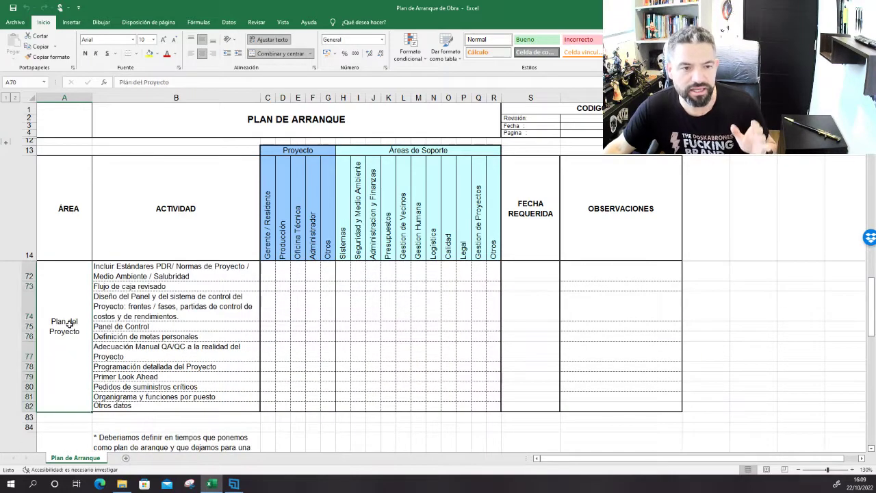
{"action": "scroll", "coordinate": [95, 354], "scroll_direction": "up", "scroll_amount": 1}
{"action": "scroll", "coordinate": [100, 346], "scroll_direction": "up", "scroll_amount": 18}
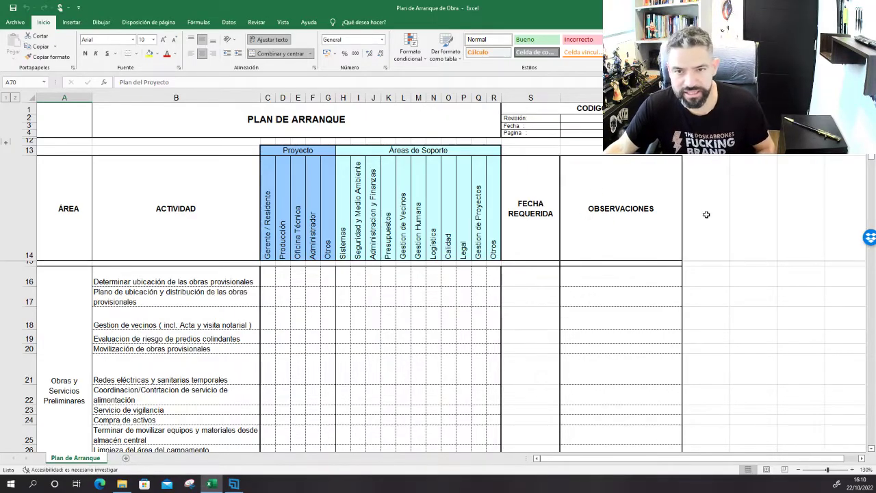
{"action": "left_click", "coordinate": [545, 93]}
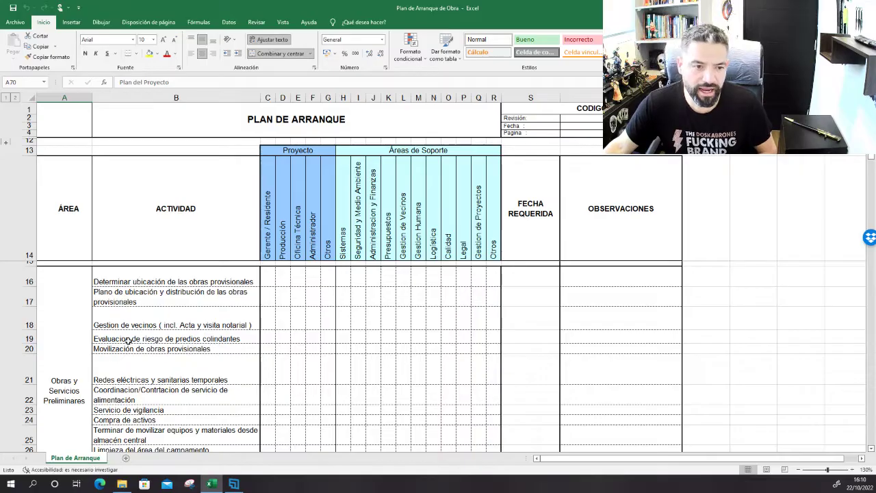
Step: Mark Producción with an x for Determinar ubicación de las obras provisionales and Plano de ubicación y distribución de las obras provisionales
{"action": "left_click", "coordinate": [165, 276]}
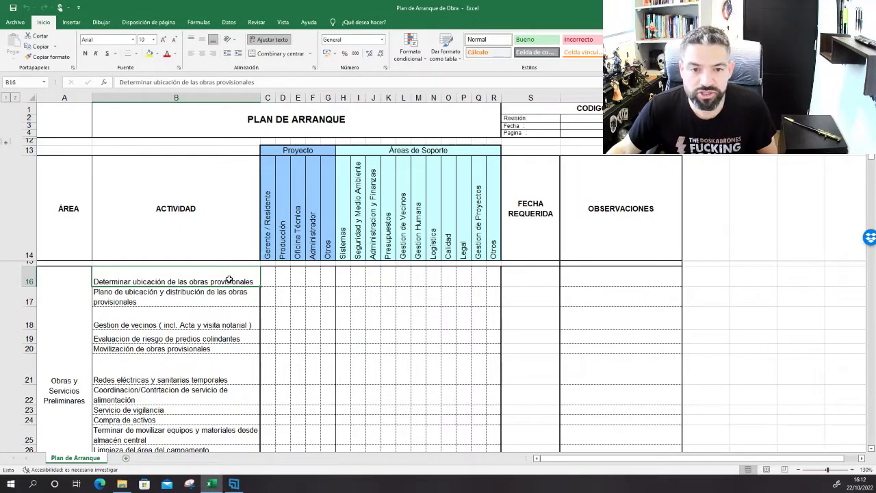
{"action": "left_click", "coordinate": [285, 275]}
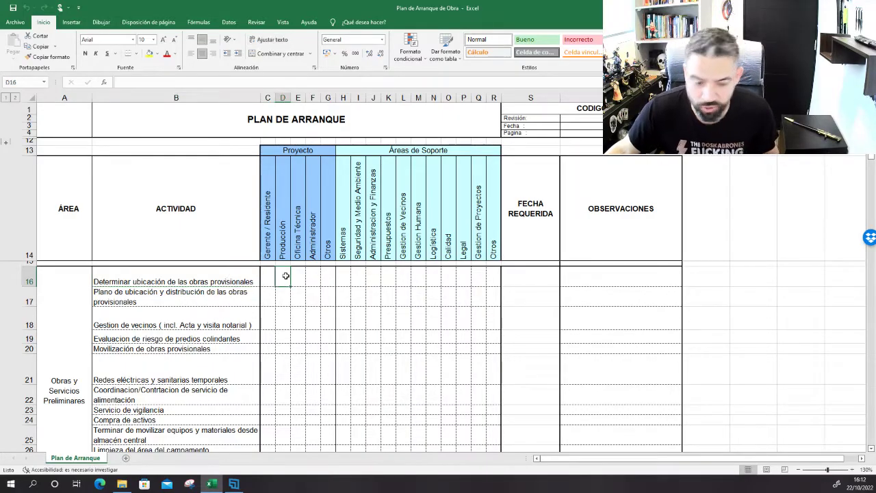
{"action": "type", "text": "x"}
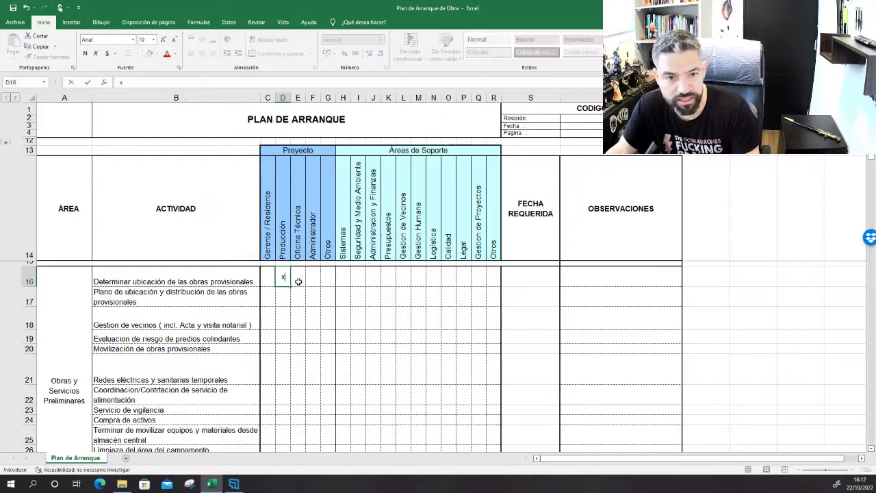
{"action": "left_click", "coordinate": [298, 296]}
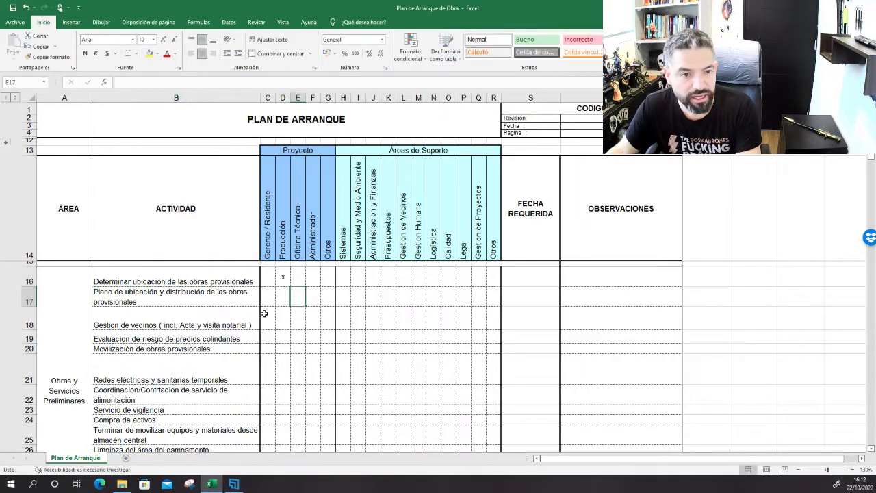
{"action": "left_click", "coordinate": [279, 293]}
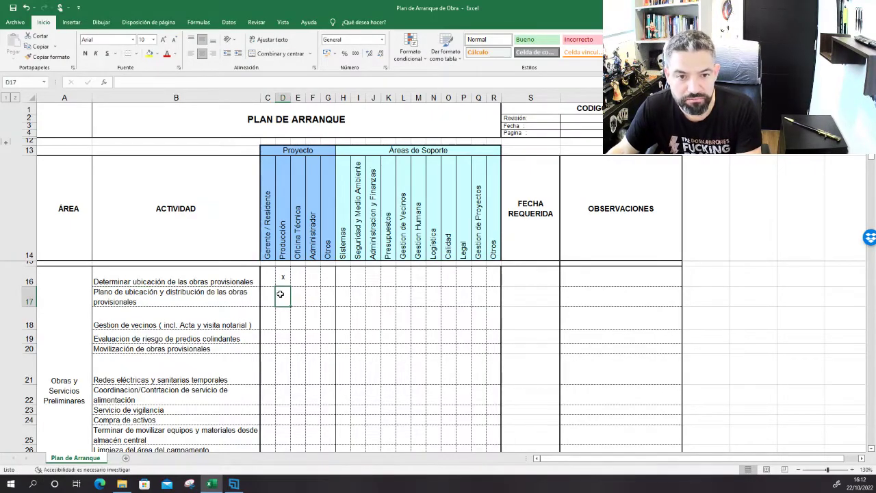
{"action": "type", "text": "x"}
Step: Mark Gestion de Vecinos with an x for the activities Gestion de vecinos and Evaluacion de riesgo de predios colindantes
{"action": "left_click", "coordinate": [229, 315]}
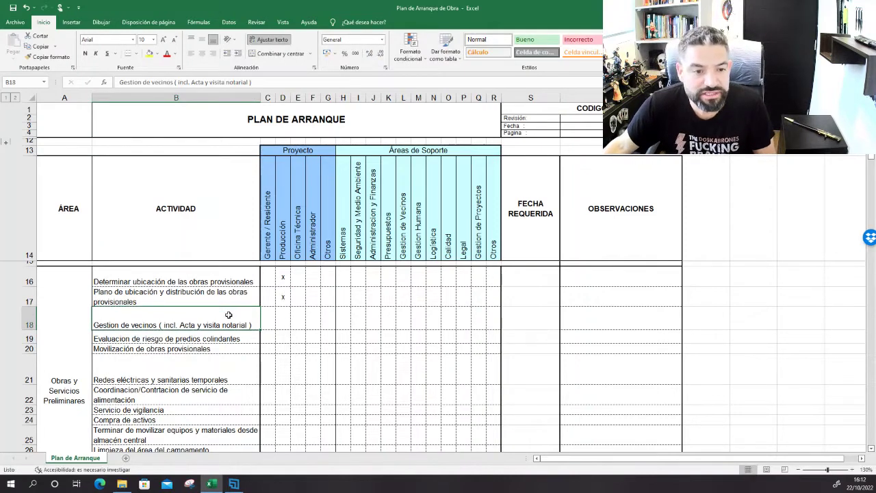
{"action": "left_click", "coordinate": [234, 342]}
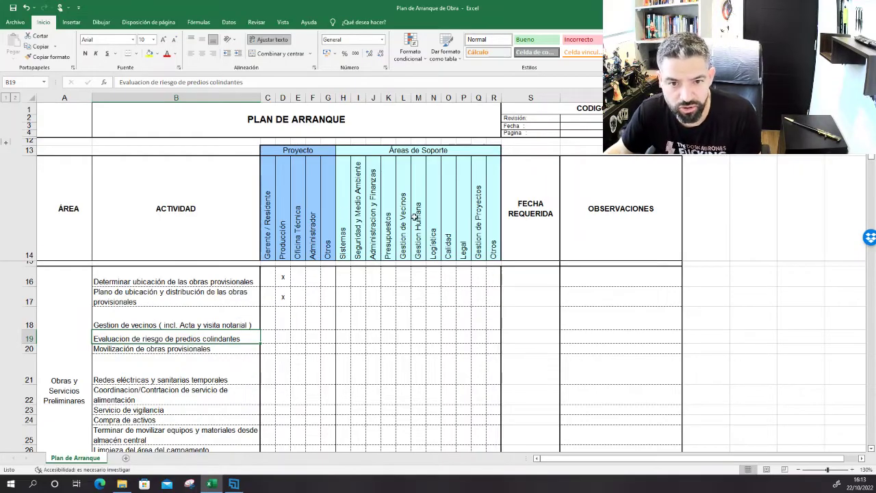
{"action": "left_click", "coordinate": [404, 316]}
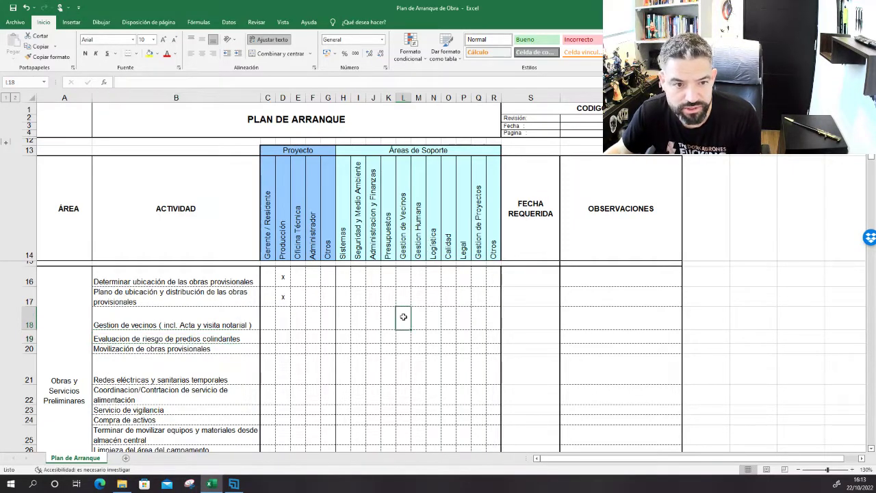
{"action": "type", "text": "x"}
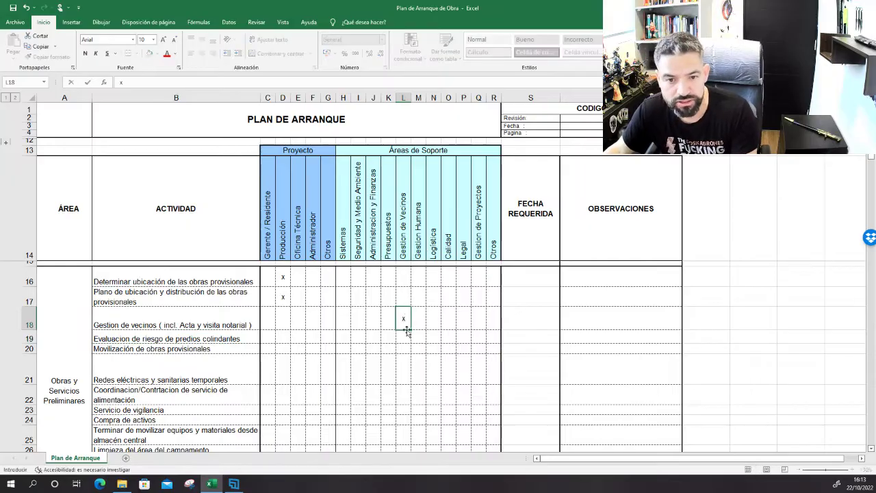
{"action": "left_click", "coordinate": [403, 336]}
{"action": "type", "text": "x"}
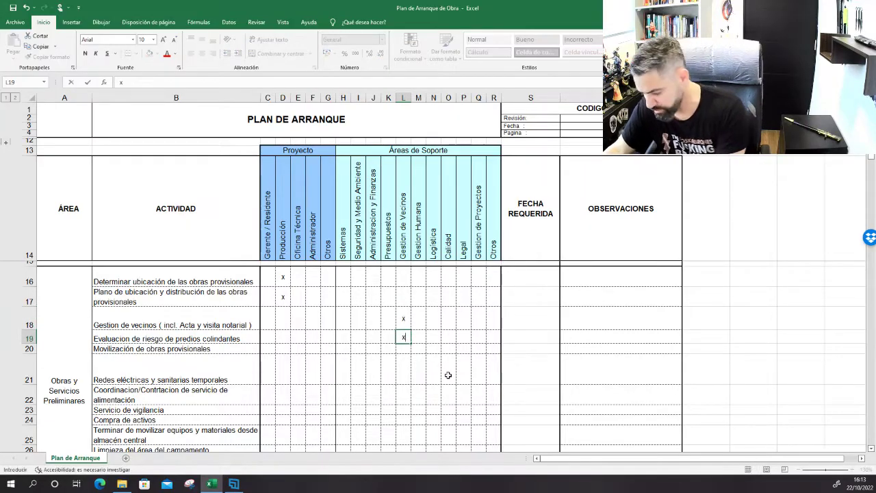
{"action": "key", "text": "Return"}
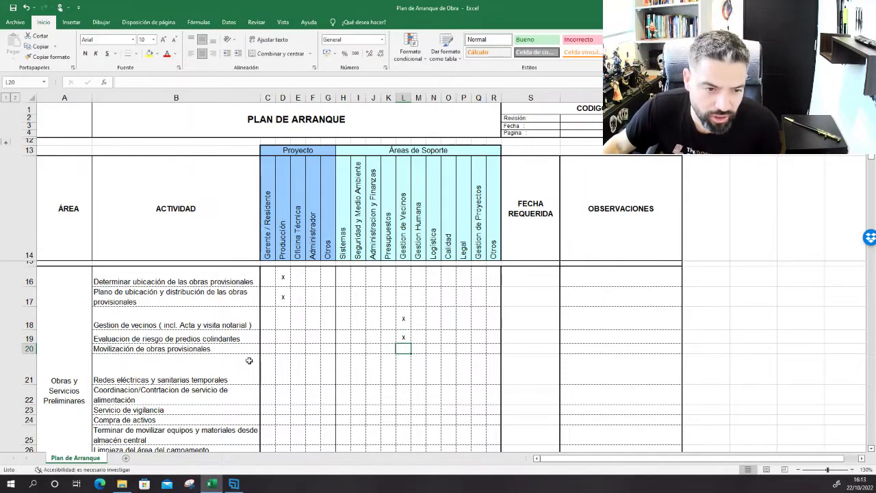
Step: Mark Producción with an x for the activity Movilización de obras provisionales
{"action": "left_click", "coordinate": [193, 349]}
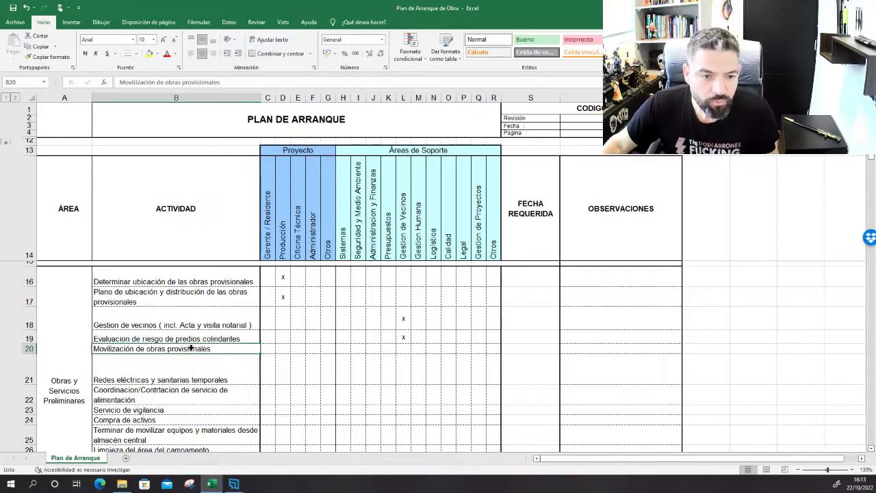
{"action": "left_click", "coordinate": [284, 349]}
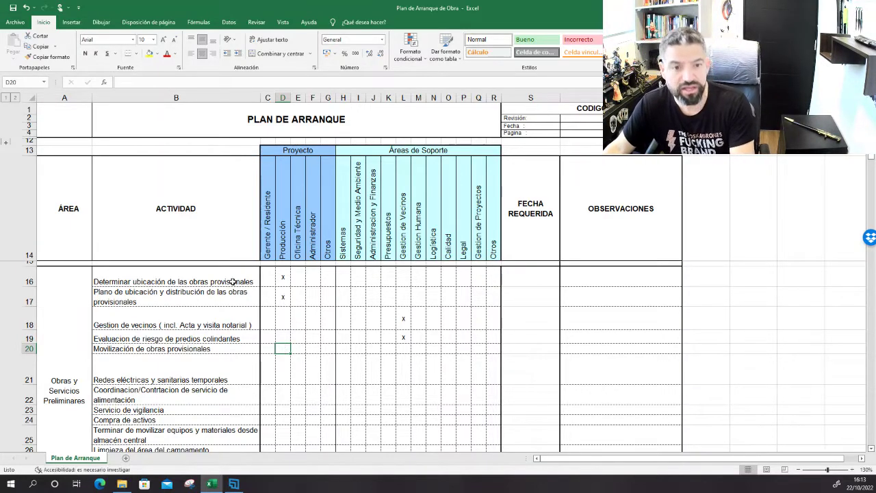
{"action": "type", "text": "x"}
Step: Mark Producción and Seguridad y Medio Ambiente with an x for the activity Redes eléctricas y sanitarias temporales
{"action": "left_click", "coordinate": [286, 370]}
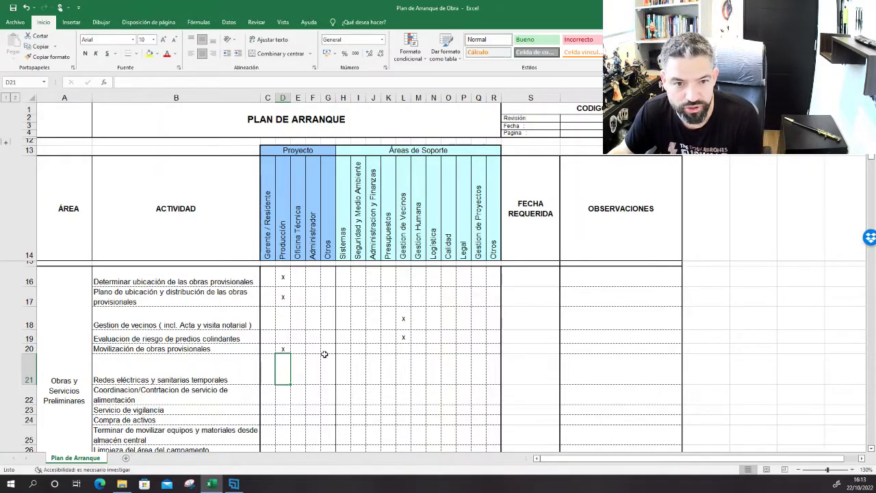
{"action": "type", "text": "x"}
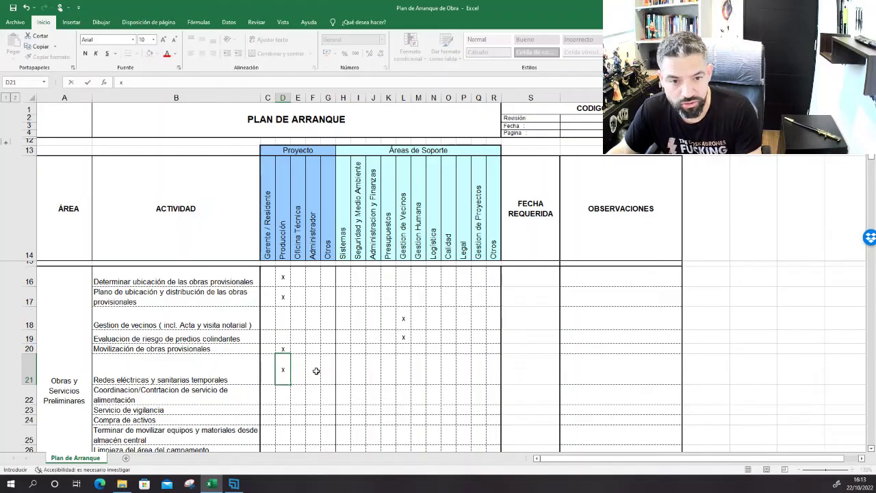
{"action": "left_click", "coordinate": [314, 369]}
{"action": "left_click", "coordinate": [363, 367]}
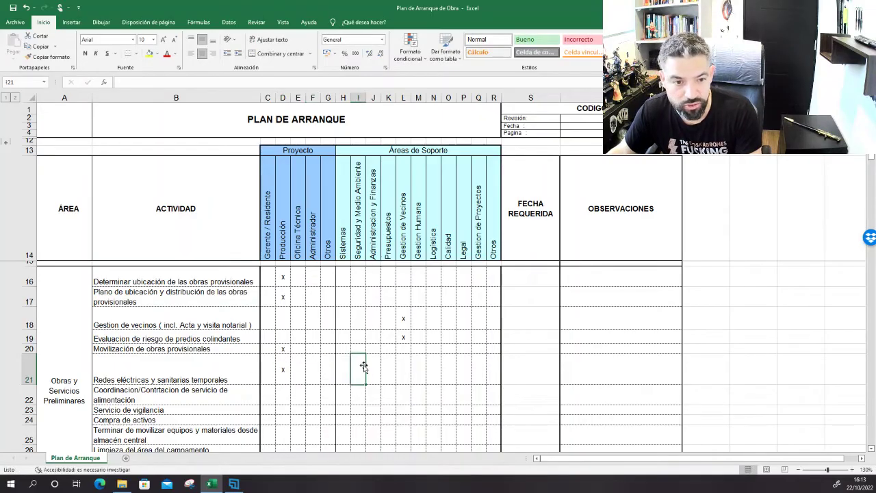
{"action": "type", "text": "x"}
{"action": "left_click", "coordinate": [376, 370]}
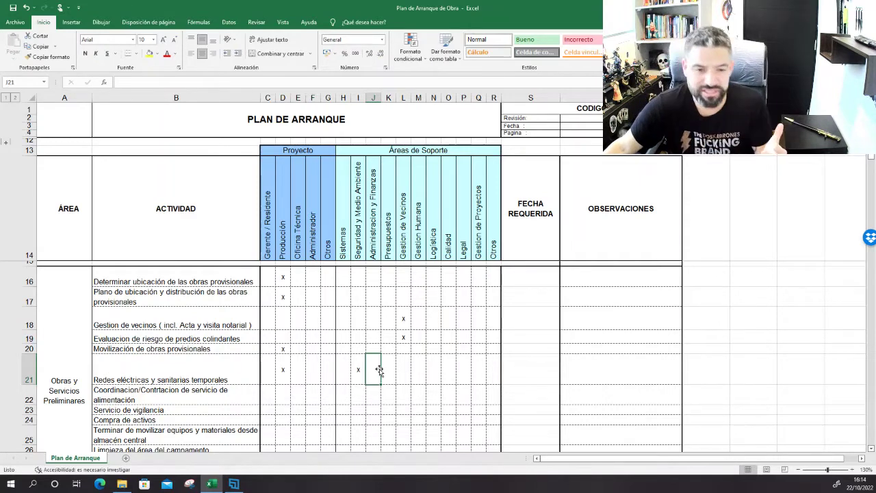
Step: Mark Administrador with an x for the food service coordination activity in row 22 and for Servicio de vigilancia
{"action": "scroll", "coordinate": [339, 418], "scroll_direction": "down", "scroll_amount": 2}
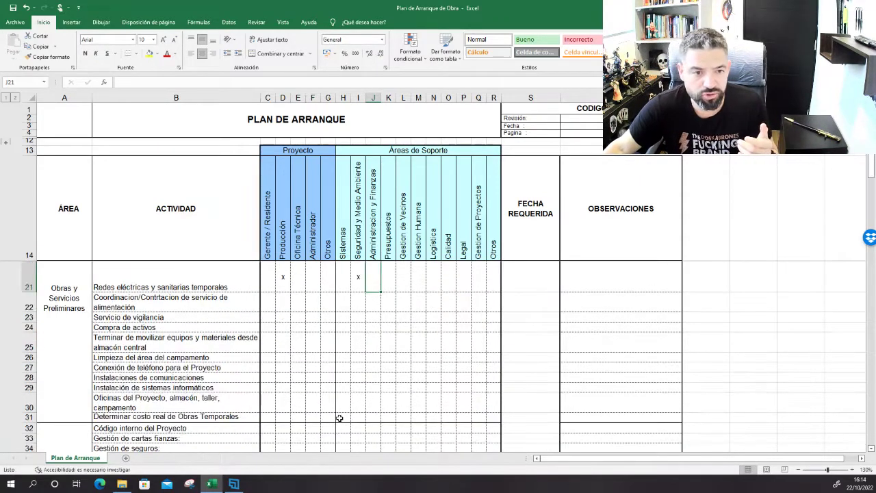
{"action": "scroll", "coordinate": [339, 418], "scroll_direction": "up", "scroll_amount": 1}
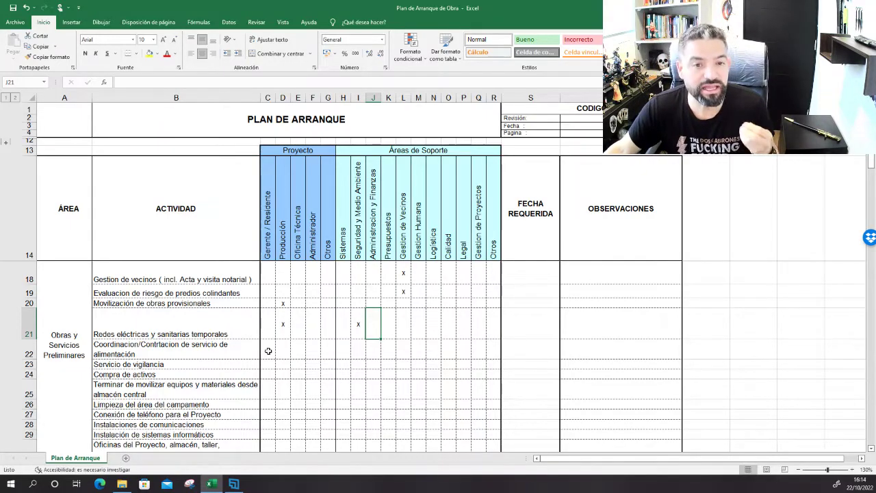
{"action": "left_click", "coordinate": [312, 350]}
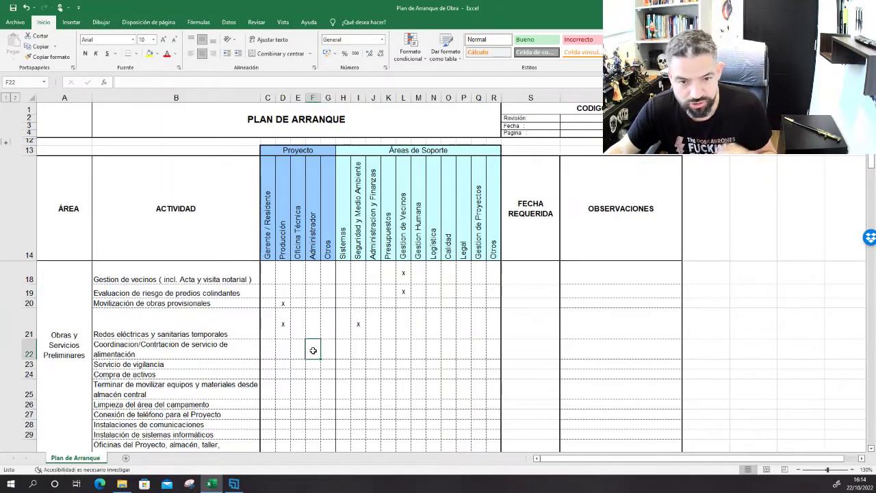
{"action": "type", "text": "x"}
{"action": "key", "text": "Return"}
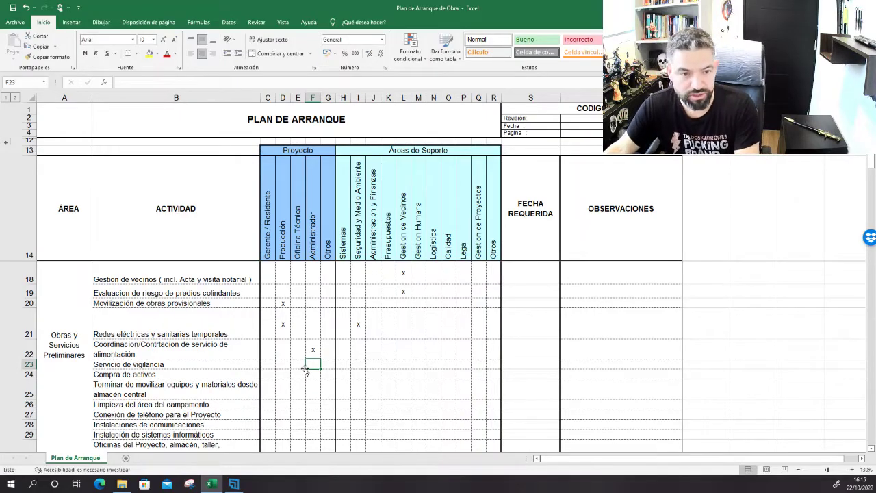
{"action": "type", "text": "x"}
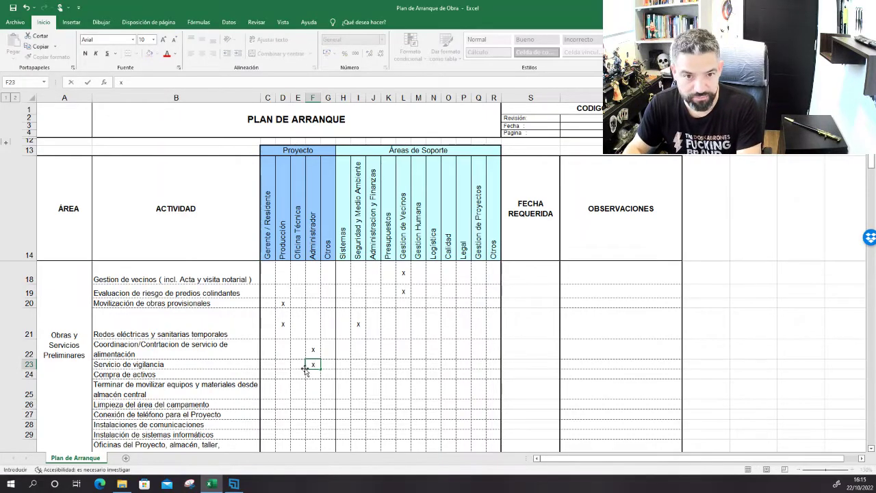
{"action": "key", "text": "Return"}
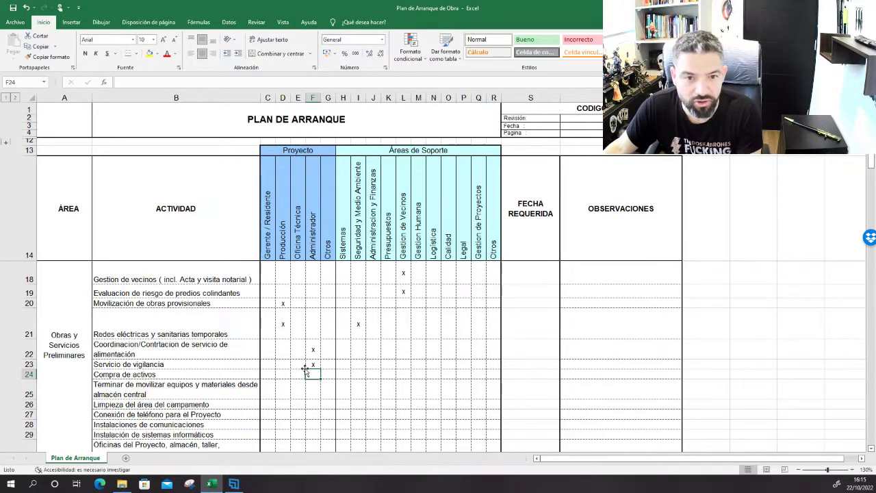
Step: Mark Oficina Técnica, Administrador and Sistemas with an x for the activity Compra de activos
{"action": "left_click", "coordinate": [301, 374]}
{"action": "type", "text": "x"}
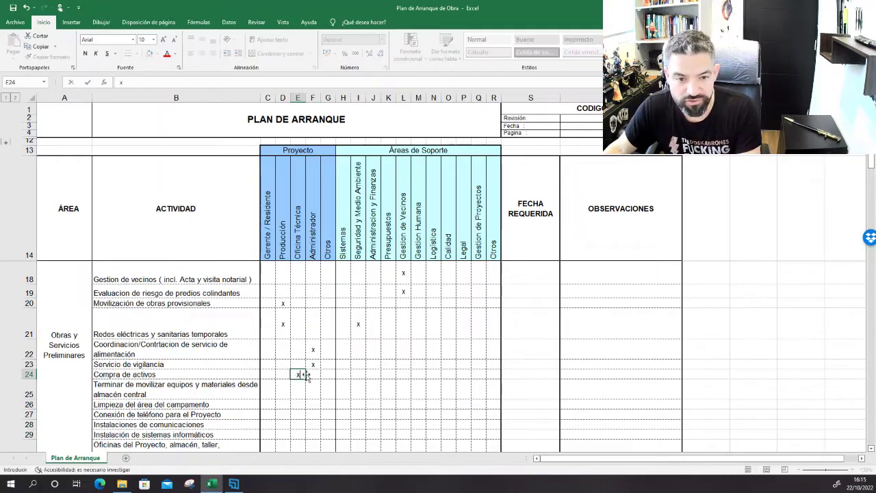
{"action": "left_click", "coordinate": [315, 395]}
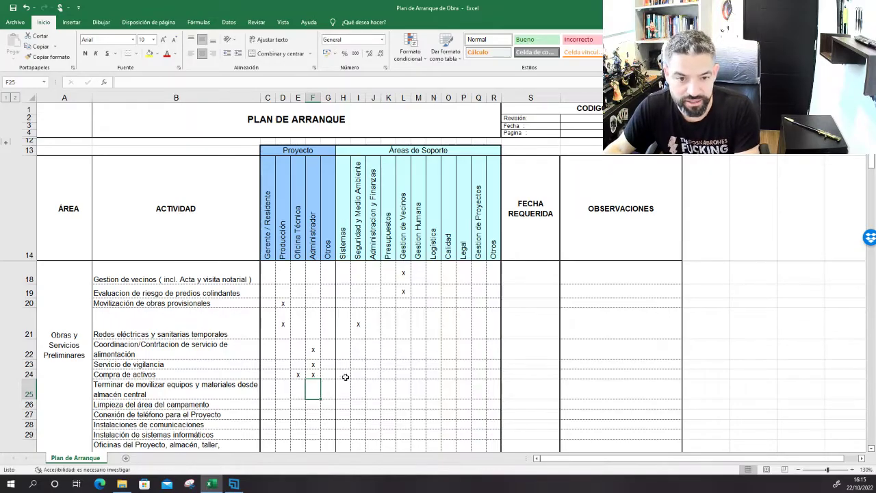
{"action": "left_click", "coordinate": [344, 375]}
{"action": "type", "text": "x"}
{"action": "key", "text": "Return"}
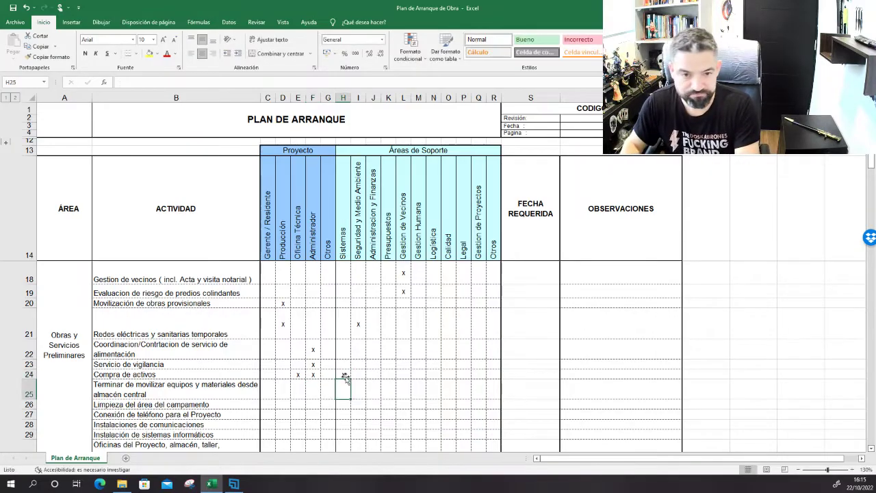
Step: Mark Logística and Administrador with an x for the activity Terminar de movilizar equipos y materiales desde almacén central
{"action": "key", "text": "Left"}
{"action": "key", "text": "Left"}
{"action": "key", "text": "Left"}
{"action": "key", "text": "Left"}
{"action": "key", "text": "Left"}
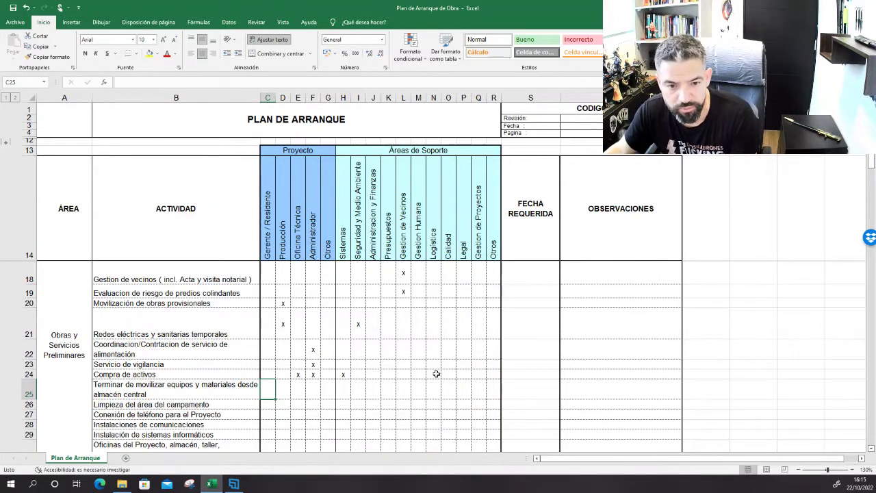
{"action": "key", "text": "Right"}
{"action": "key", "text": "Right"}
{"action": "key", "text": "Right"}
{"action": "key", "text": "Right"}
{"action": "key", "text": "Right"}
{"action": "key", "text": "Right"}
{"action": "key", "text": "Right"}
{"action": "key", "text": "Right"}
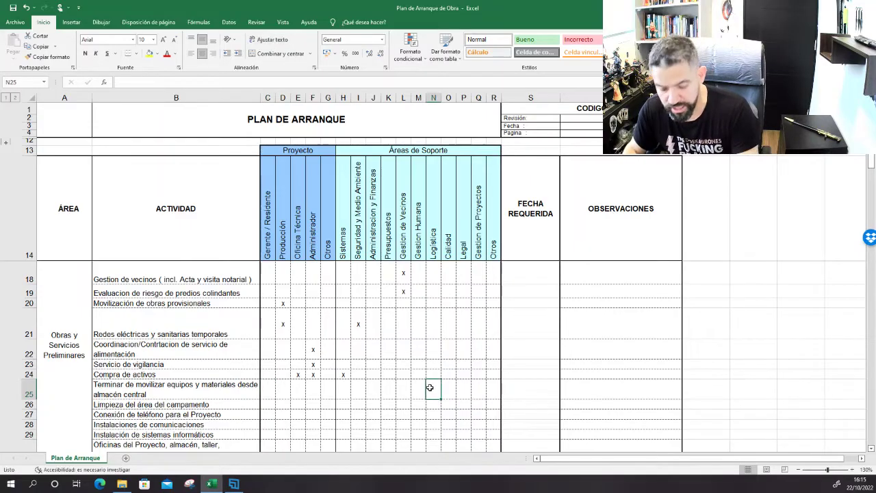
{"action": "key", "text": "Left"}
{"action": "key", "text": "Left"}
{"action": "key", "text": "Left"}
{"action": "key", "text": "Left"}
{"action": "key", "text": "Left"}
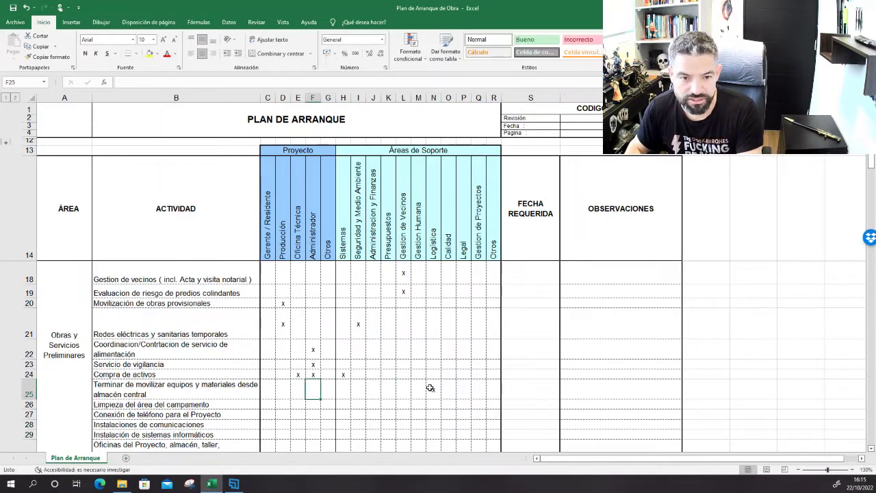
{"action": "type", "text": "x"}
{"action": "key", "text": "Return"}
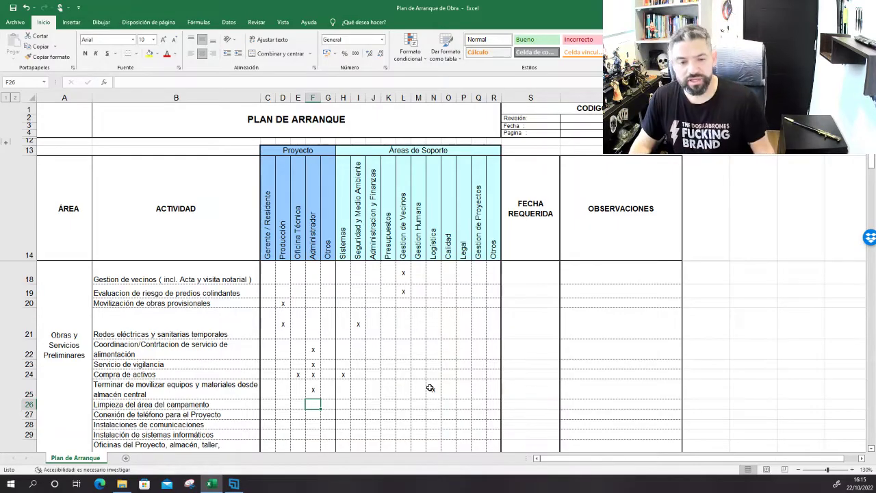
Step: Review the remaining Obras y Servicios Preliminares activities, starting at Limpieza del área del campamento
{"action": "key", "text": "Down"}
{"action": "key", "text": "Down"}
{"action": "key", "text": "Down"}
{"action": "key", "text": "Down"}
{"action": "key", "text": "Up"}
{"action": "key", "text": "Up"}
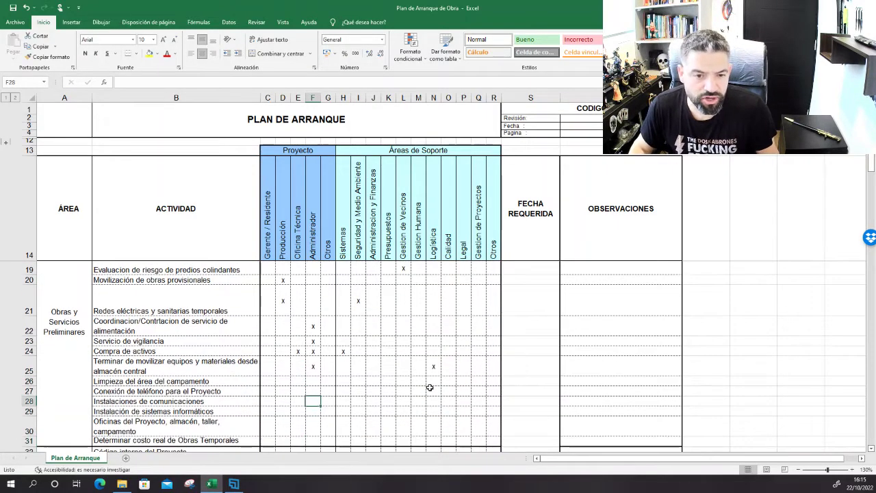
{"action": "key", "text": "Up"}
{"action": "key", "text": "Up"}
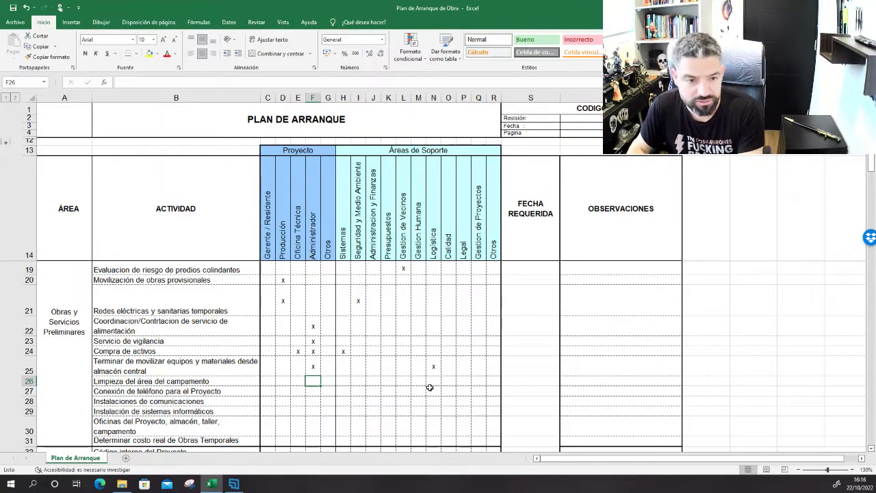
{"action": "key", "text": "Down"}
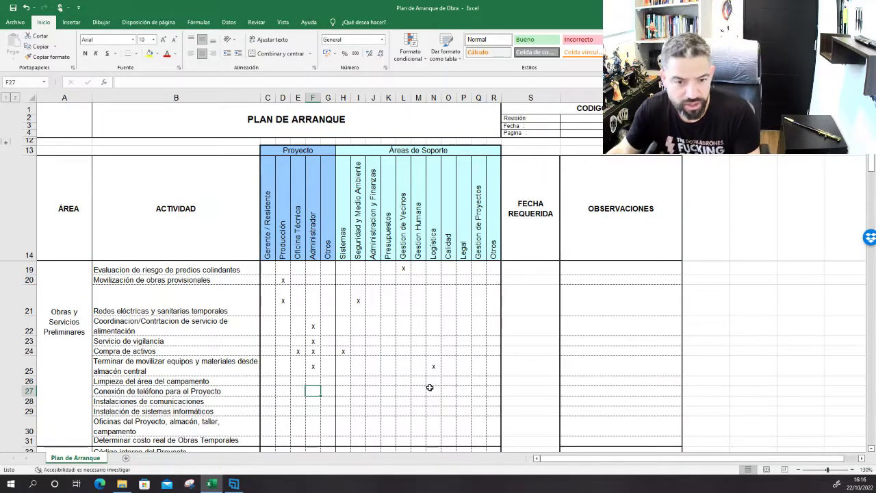
Step: Mark Oficina Técnica, Gerente / Residente and Presupuestos with an x for the activity Determinar costo real de Obras Temporales
{"action": "scroll", "coordinate": [258, 431], "scroll_direction": "down", "scroll_amount": 2}
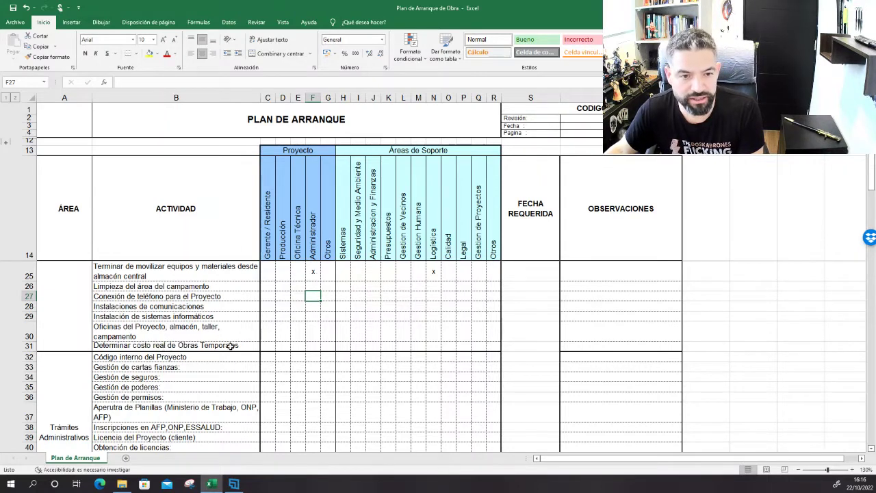
{"action": "left_click", "coordinate": [299, 345]}
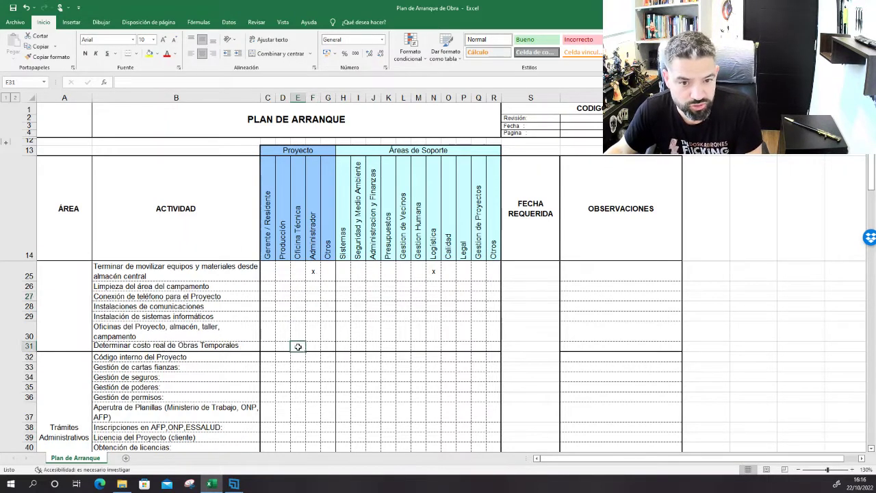
{"action": "type", "text": "x"}
{"action": "key", "text": "Left"}
{"action": "key", "text": "Left"}
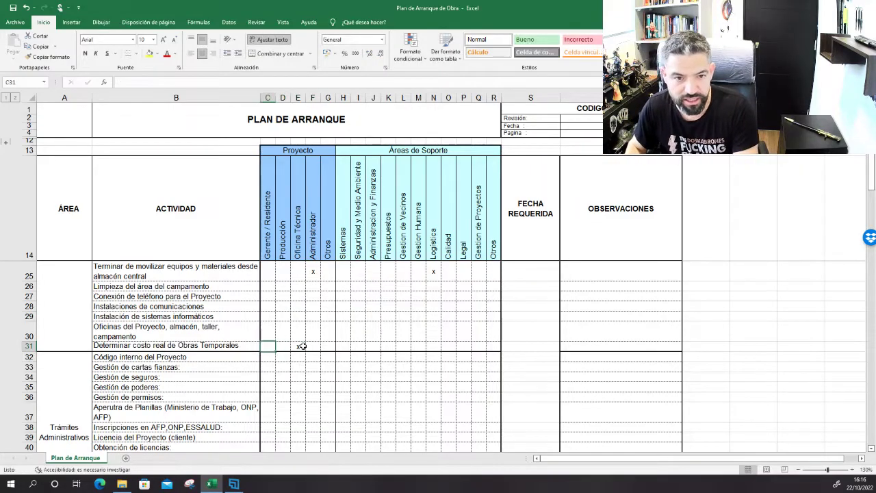
{"action": "type", "text": "x"}
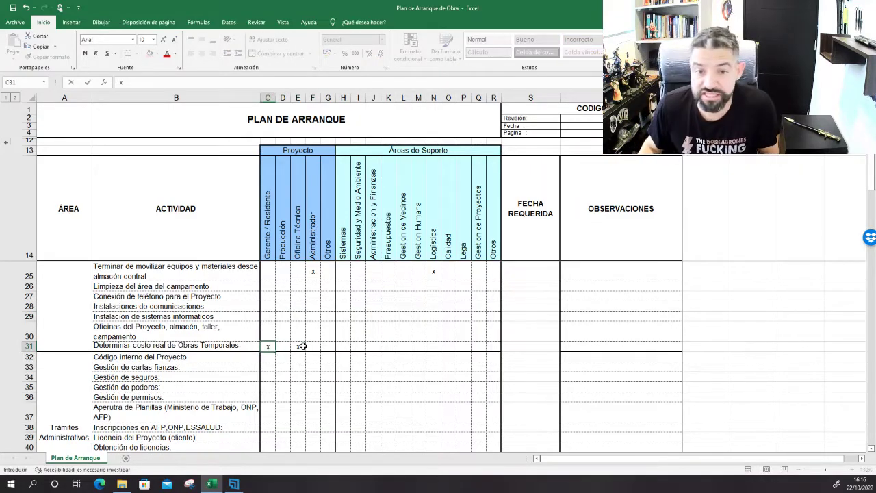
{"action": "key", "text": "Right"}
{"action": "key", "text": "Right"}
{"action": "key", "text": "Right"}
{"action": "key", "text": "Right"}
{"action": "key", "text": "Right"}
{"action": "key", "text": "Right"}
{"action": "key", "text": "Right"}
{"action": "key", "text": "Right"}
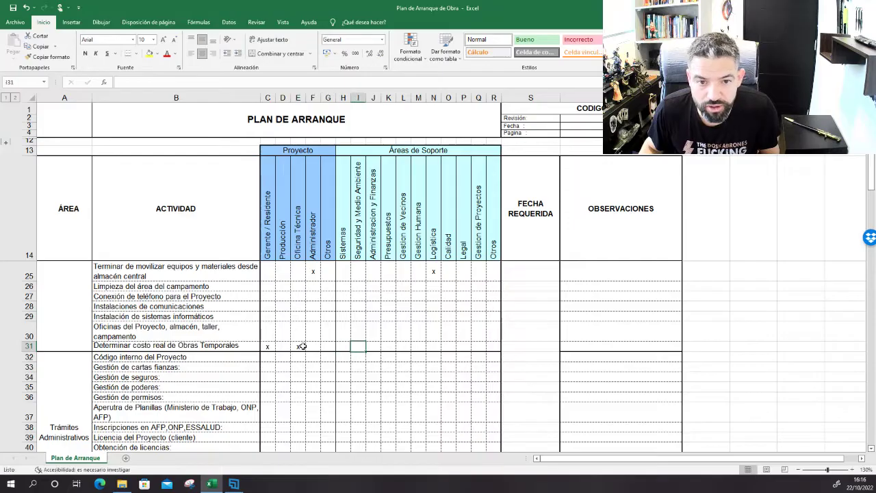
{"action": "type", "text": "x"}
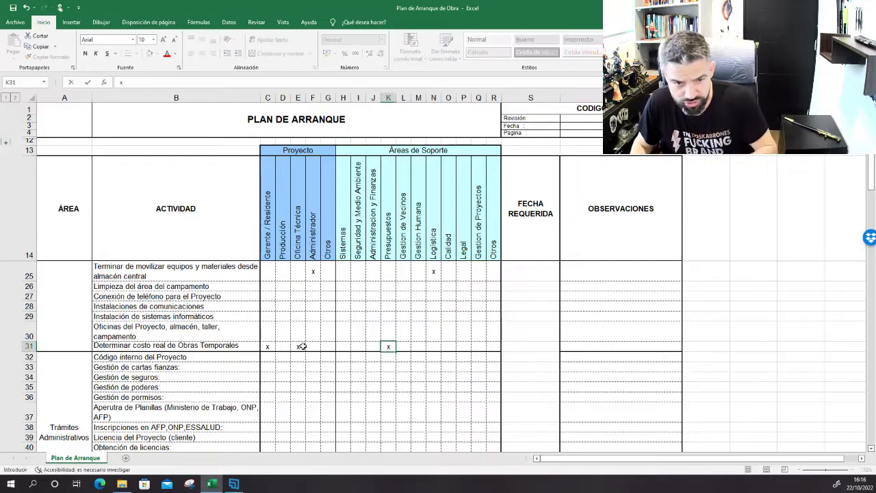
{"action": "key", "text": "Down"}
Step: Look over the extent of the Trámites Administrativos block down to the first Preparación de Construcción activities and return to its start
{"action": "key", "text": "Left"}
{"action": "key", "text": "Down"}
{"action": "key", "text": "Down"}
{"action": "key", "text": "Down"}
{"action": "key", "text": "Down"}
{"action": "key", "text": "Down"}
{"action": "key", "text": "Down"}
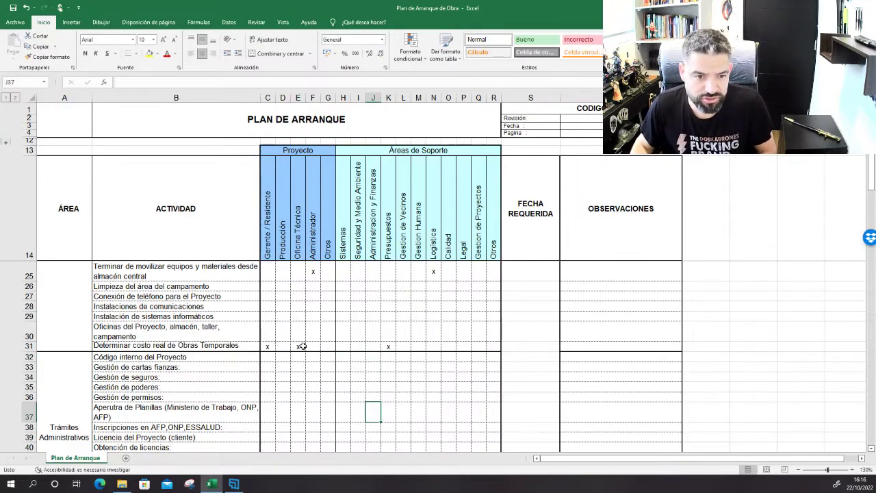
{"action": "key", "text": "Down"}
{"action": "key", "text": "Down"}
{"action": "key", "text": "Down"}
{"action": "key", "text": "Down"}
{"action": "key", "text": "Down"}
{"action": "key", "text": "Down"}
{"action": "key", "text": "Down"}
{"action": "key", "text": "Down"}
{"action": "key", "text": "Down"}
{"action": "key", "text": "Down"}
{"action": "key", "text": "Down"}
{"action": "key", "text": "Up"}
{"action": "key", "text": "Up"}
{"action": "key", "text": "Up"}
{"action": "key", "text": "Up"}
{"action": "key", "text": "Up"}
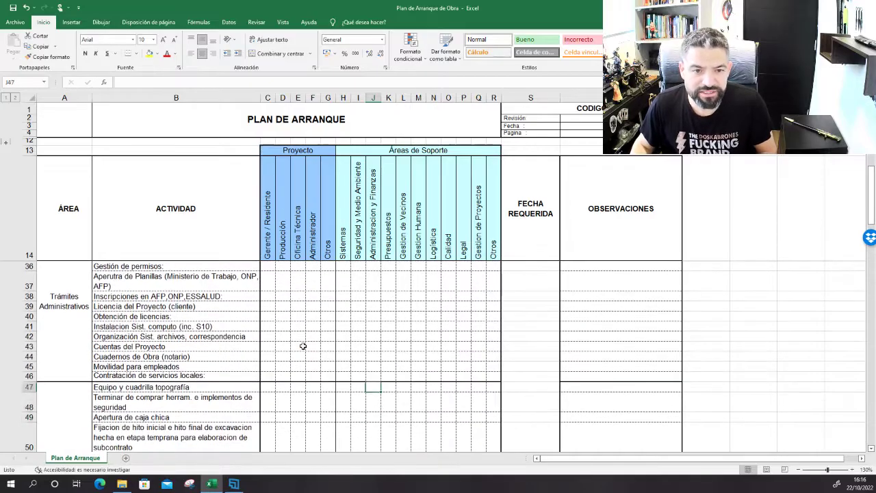
{"action": "key", "text": "Up"}
{"action": "key", "text": "Up"}
{"action": "key", "text": "Up"}
{"action": "key", "text": "Up"}
{"action": "key", "text": "Up"}
{"action": "key", "text": "Up"}
{"action": "key", "text": "Up"}
{"action": "key", "text": "Up"}
{"action": "key", "text": "Up"}
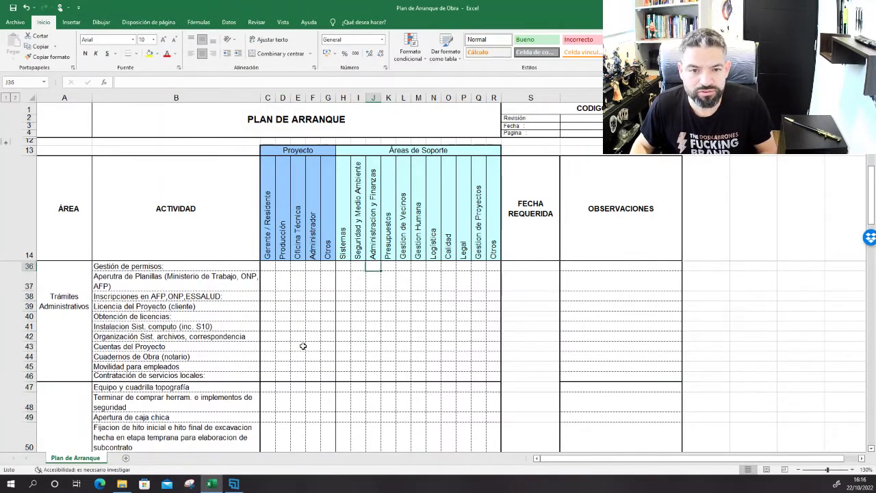
{"action": "key", "text": "Up"}
{"action": "key", "text": "Up"}
{"action": "key", "text": "Up"}
{"action": "key", "text": "Up"}
{"action": "key", "text": "Up"}
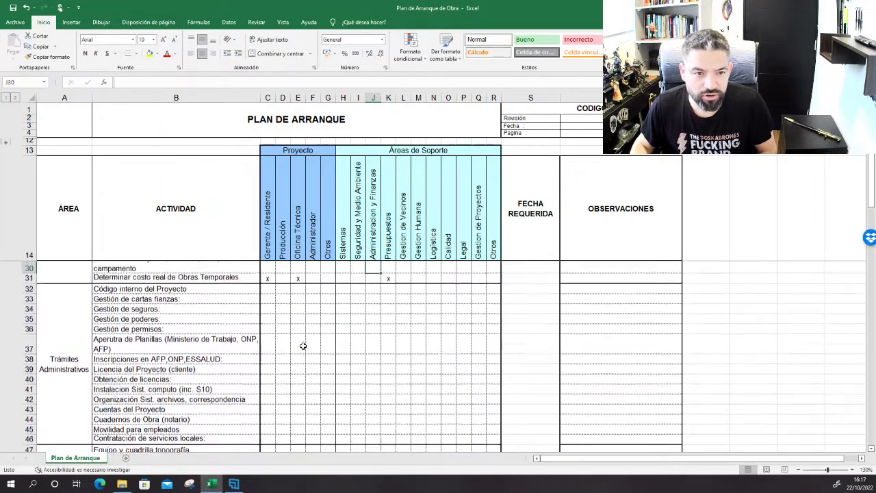
Step: Examine the individual Trámites Administrativos activities, from Código interno del Proyecto through Contratación de servicios locales
{"action": "left_click", "coordinate": [191, 296]}
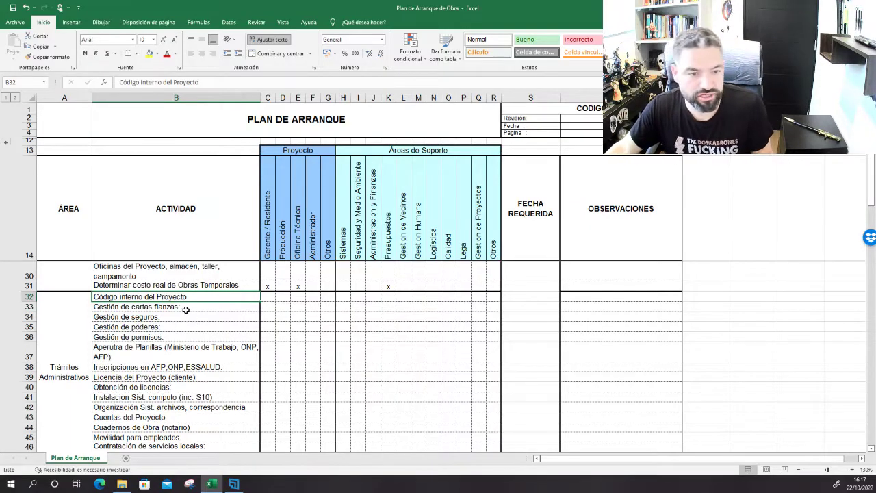
{"action": "left_click", "coordinate": [184, 308]}
{"action": "left_click", "coordinate": [176, 317]}
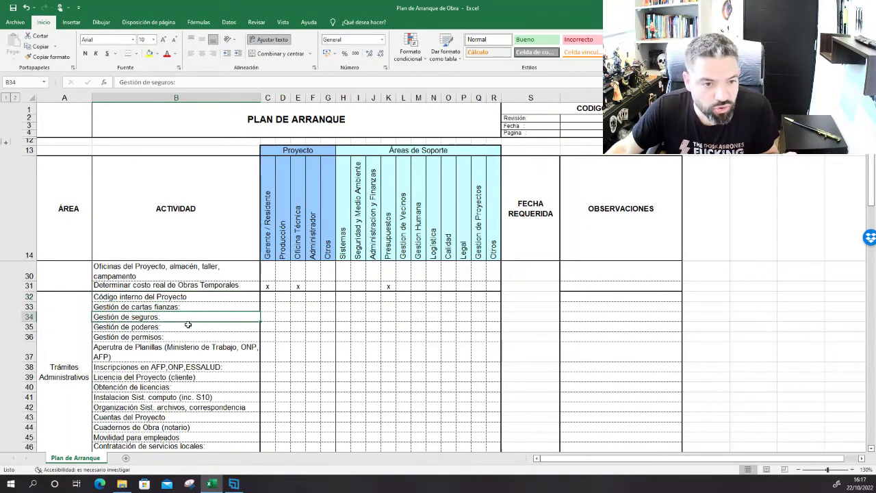
{"action": "left_click", "coordinate": [179, 328]}
{"action": "left_click", "coordinate": [182, 337]}
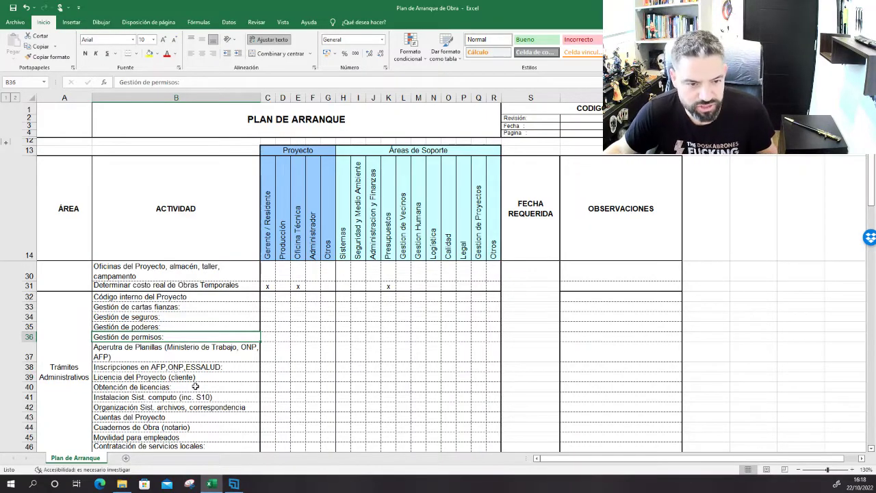
{"action": "scroll", "coordinate": [175, 393], "scroll_direction": "down", "scroll_amount": 2}
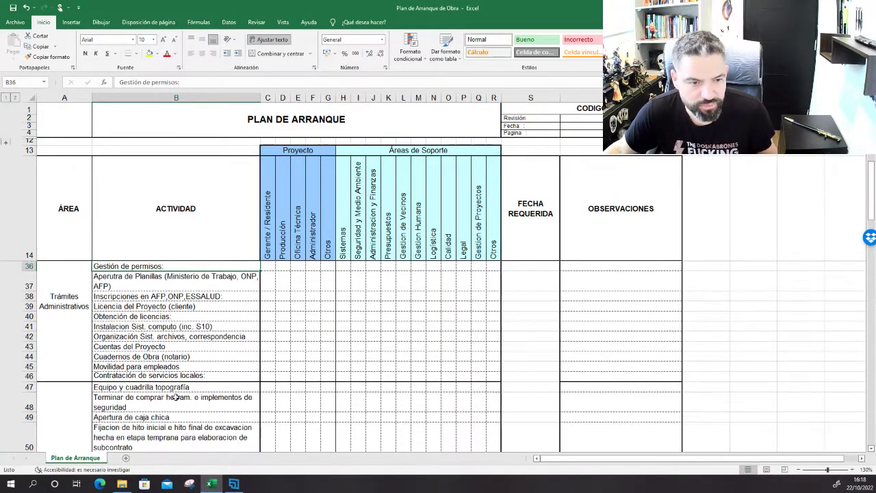
{"action": "left_click", "coordinate": [154, 306]}
{"action": "left_click", "coordinate": [170, 329]}
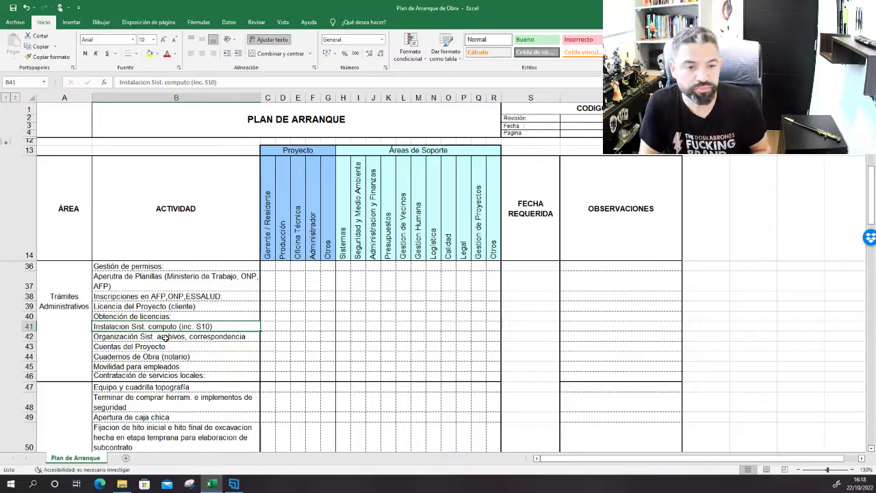
{"action": "left_click", "coordinate": [184, 374]}
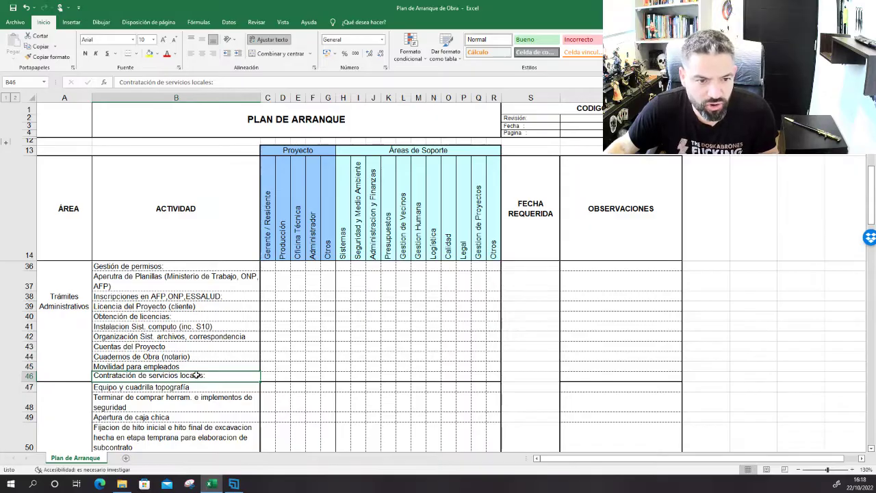
{"action": "scroll", "coordinate": [195, 375], "scroll_direction": "up", "scroll_amount": 3}
{"action": "scroll", "coordinate": [168, 365], "scroll_direction": "down", "scroll_amount": 2}
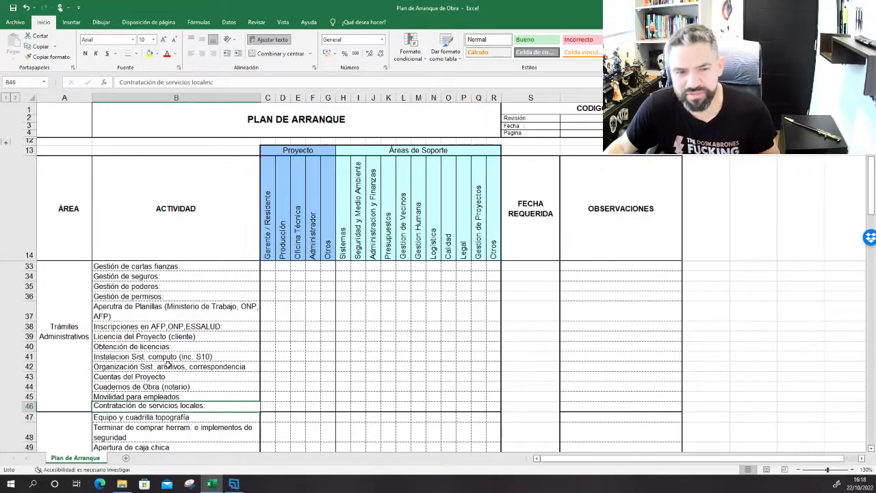
{"action": "left_click", "coordinate": [179, 305]}
{"action": "left_click", "coordinate": [179, 356]}
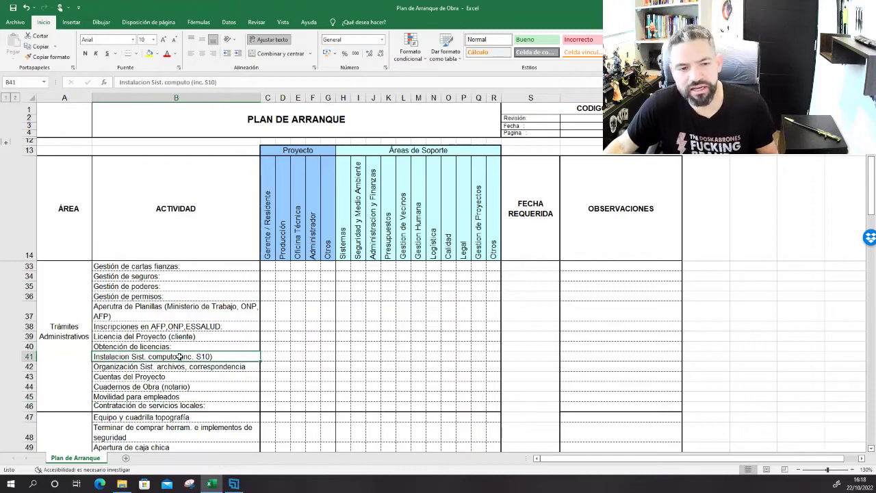
Step: Examine the first Preparación de Construcción activities, from Equipo y cuadrilla topografía through Inicio de obras: Oficinas TGP (desmontaje)
{"action": "scroll", "coordinate": [179, 357], "scroll_direction": "down", "scroll_amount": 5}
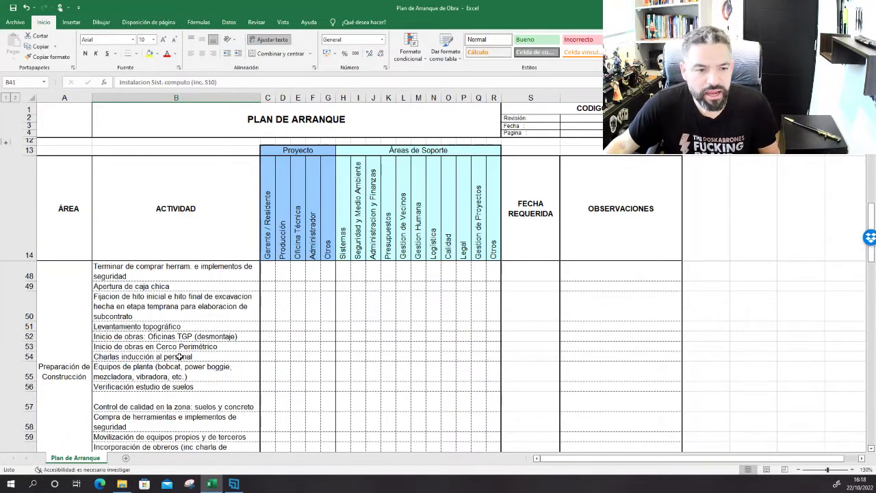
{"action": "scroll", "coordinate": [179, 356], "scroll_direction": "up", "scroll_amount": 1}
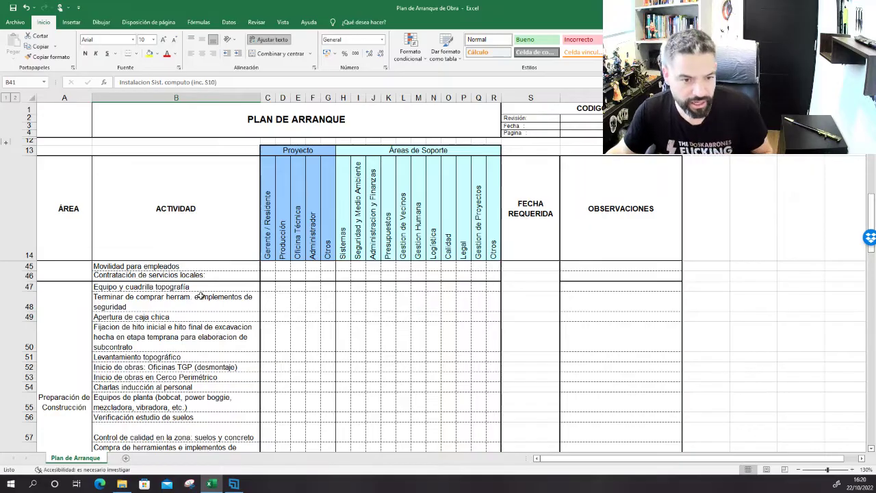
{"action": "left_click", "coordinate": [180, 355]}
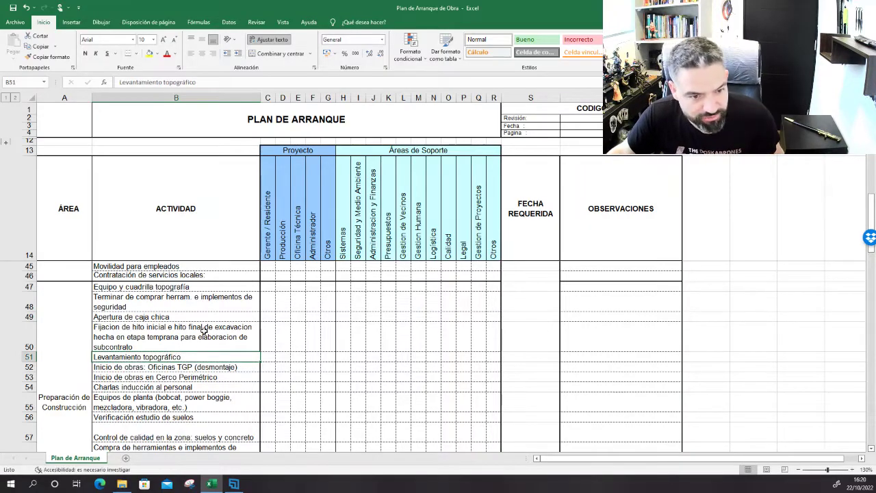
{"action": "scroll", "coordinate": [209, 321], "scroll_direction": "down", "scroll_amount": 1}
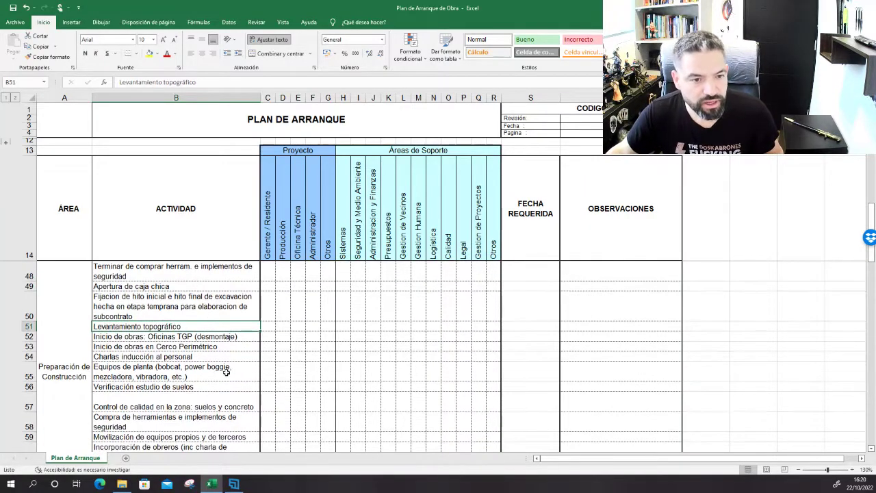
{"action": "left_click", "coordinate": [153, 336]}
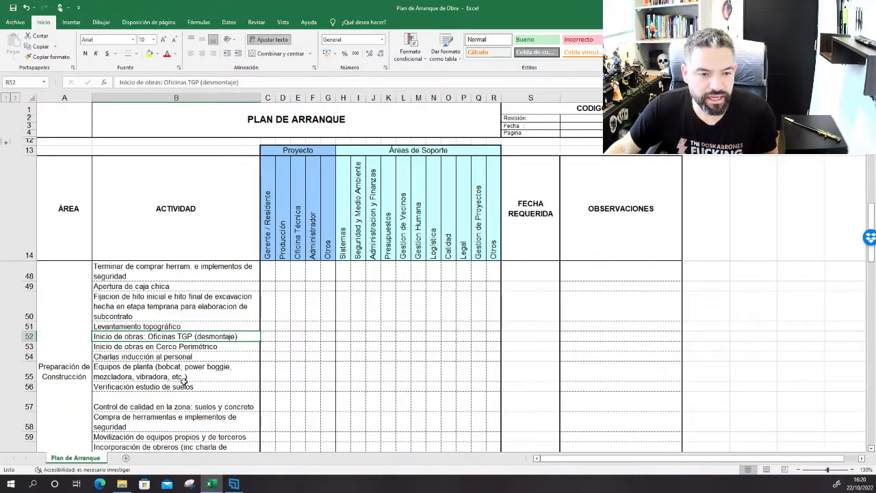
{"action": "scroll", "coordinate": [183, 378], "scroll_direction": "down", "scroll_amount": 1}
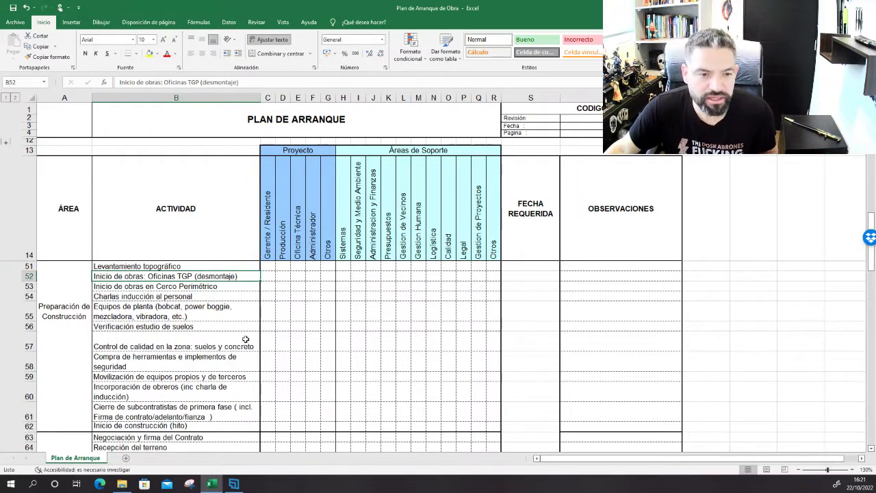
Step: Go through the remaining Preparación de Construcción activities one by one, from Verificación estudio de suelos through Cierre de subcontratistas de primera fase
{"action": "left_click", "coordinate": [204, 328]}
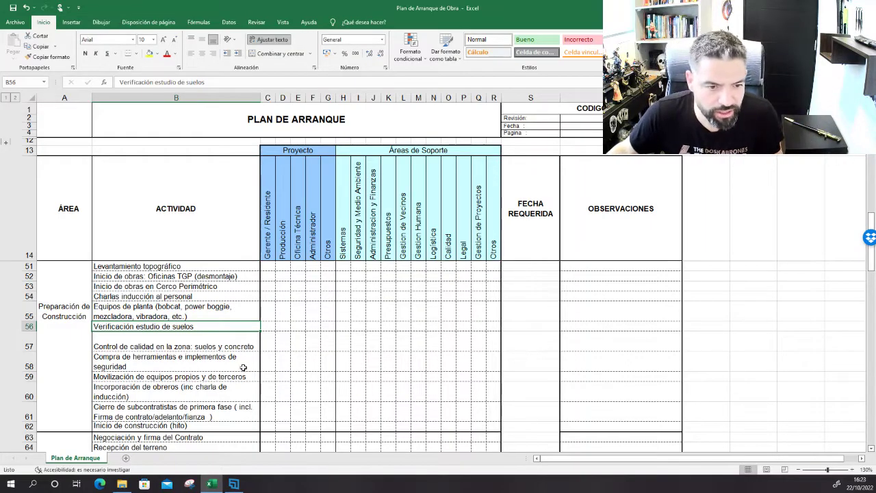
{"action": "left_click", "coordinate": [170, 345]}
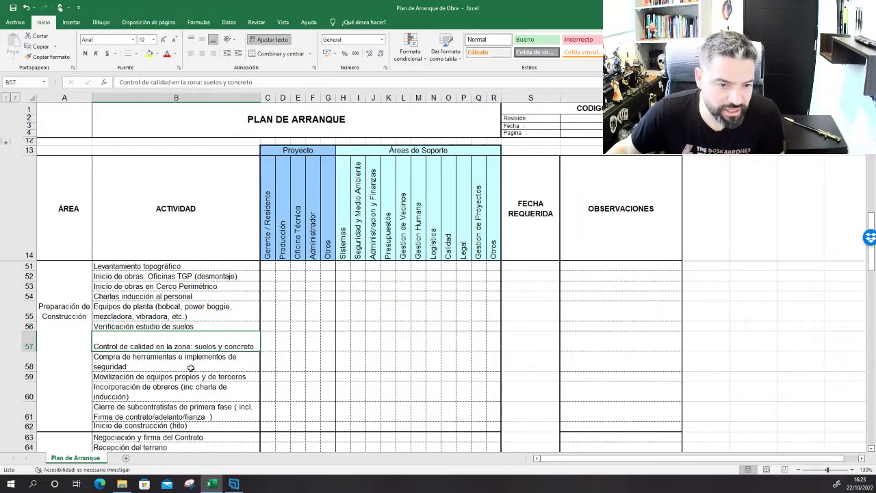
{"action": "left_click", "coordinate": [151, 363]}
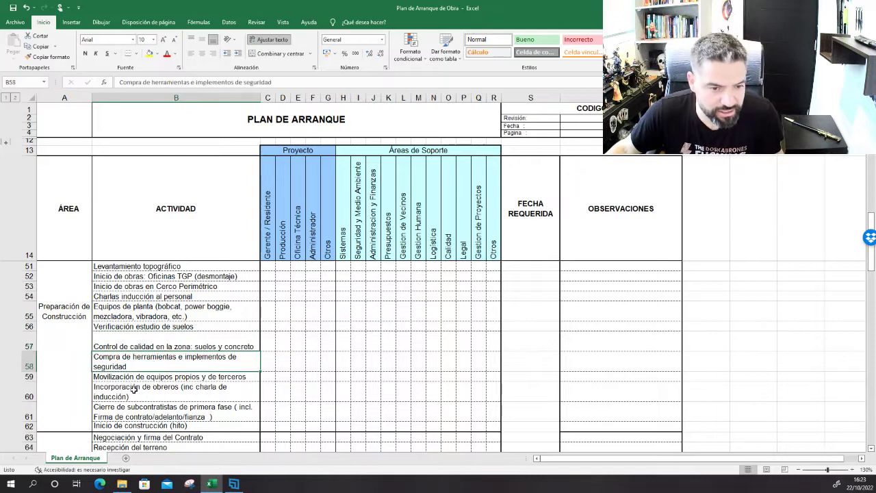
{"action": "left_click", "coordinate": [157, 377]}
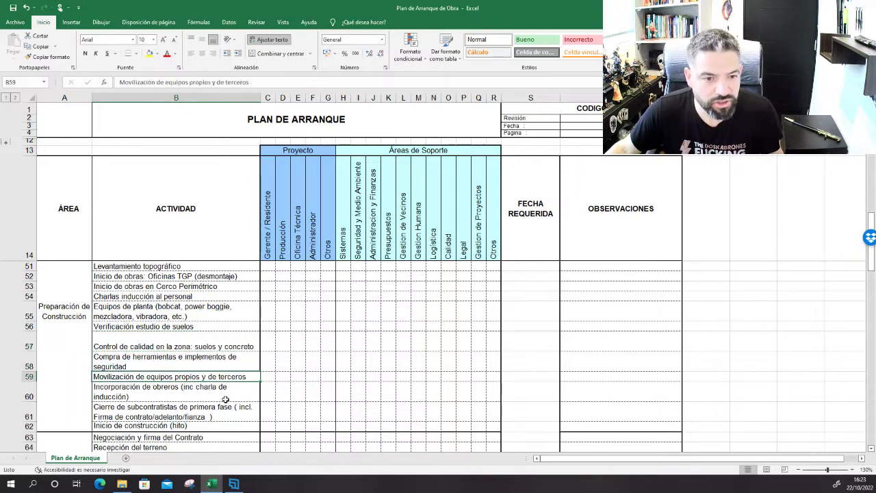
{"action": "left_click", "coordinate": [163, 390]}
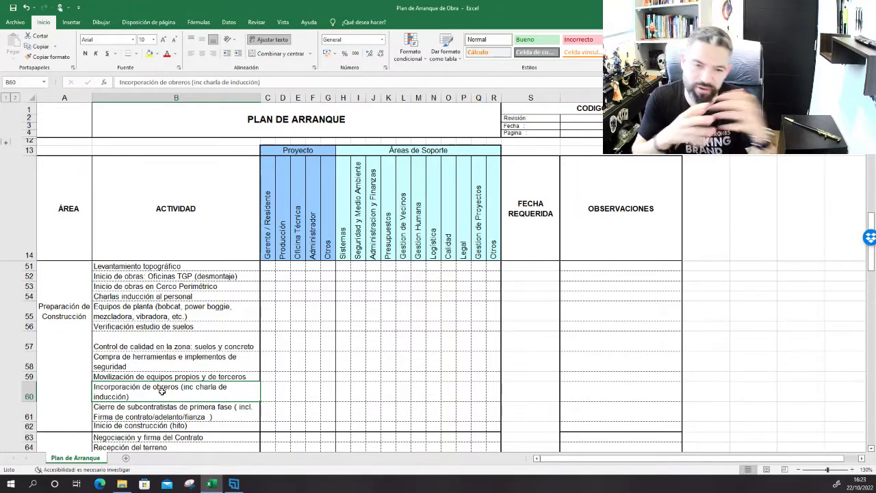
{"action": "scroll", "coordinate": [171, 402], "scroll_direction": "down", "scroll_amount": 1}
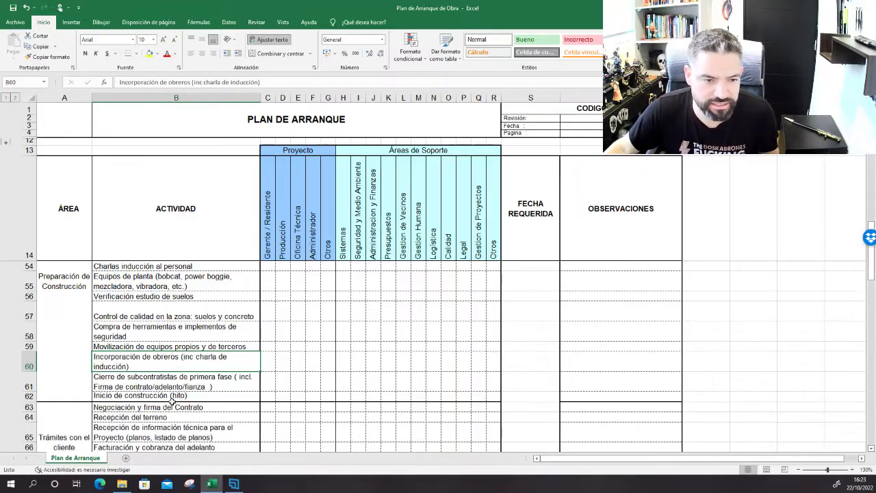
{"action": "left_click", "coordinate": [159, 388]}
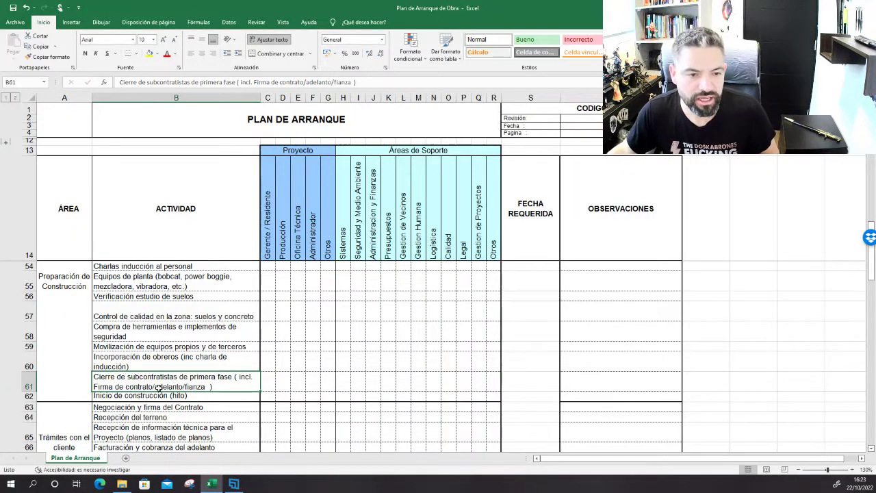
Step: Examine the Trámites con el cliente activities, from Negociación y firma del Contrato through Plan de seguridad y control de calidad
{"action": "scroll", "coordinate": [186, 414], "scroll_direction": "down", "scroll_amount": 3}
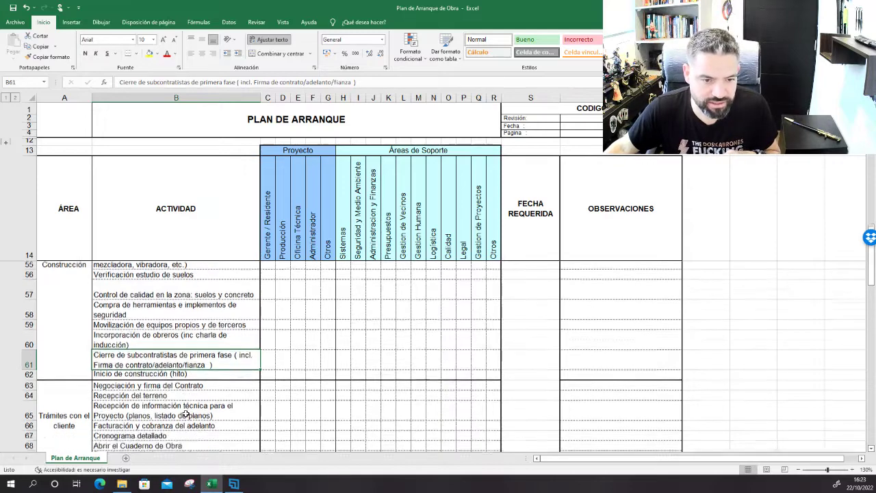
{"action": "scroll", "coordinate": [186, 366], "scroll_direction": "up", "scroll_amount": 2}
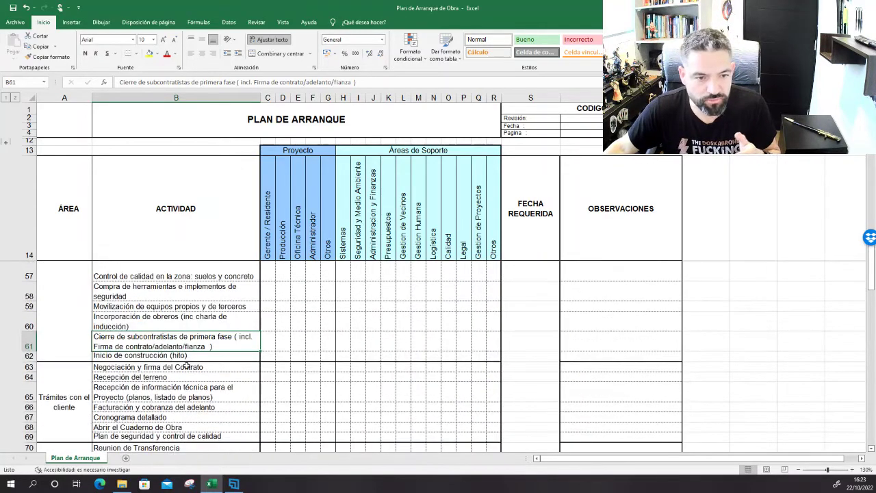
{"action": "left_click", "coordinate": [192, 366]}
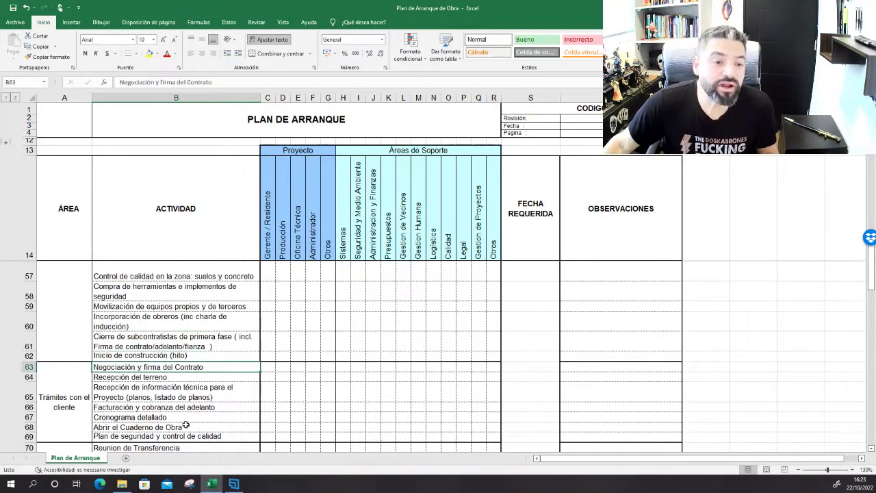
{"action": "scroll", "coordinate": [185, 424], "scroll_direction": "down", "scroll_amount": 2}
{"action": "scroll", "coordinate": [185, 424], "scroll_direction": "up", "scroll_amount": 1}
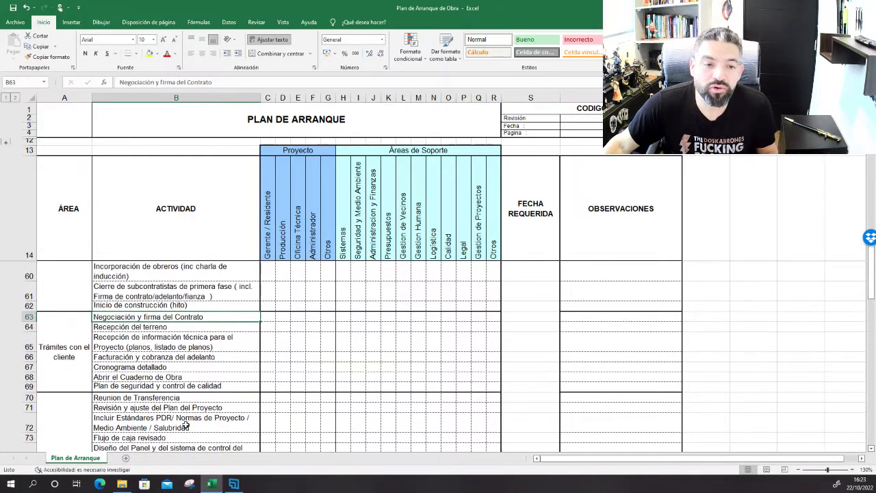
{"action": "left_click", "coordinate": [184, 325]}
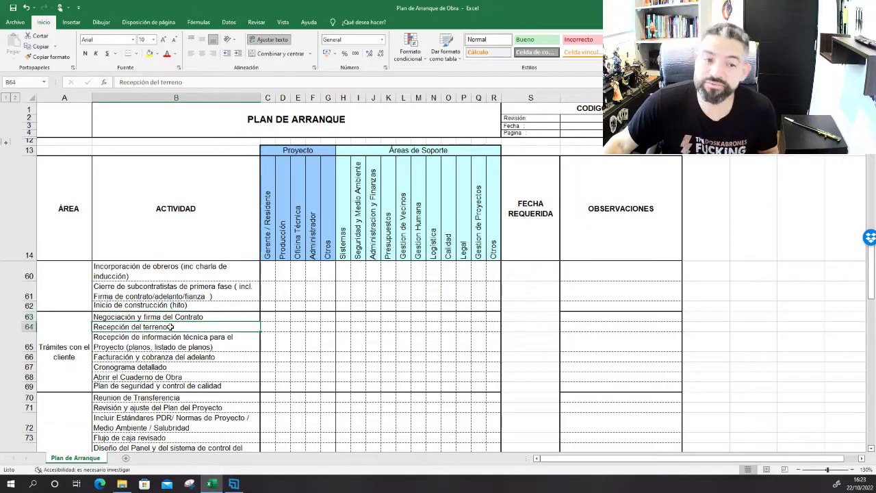
{"action": "left_click", "coordinate": [215, 349]}
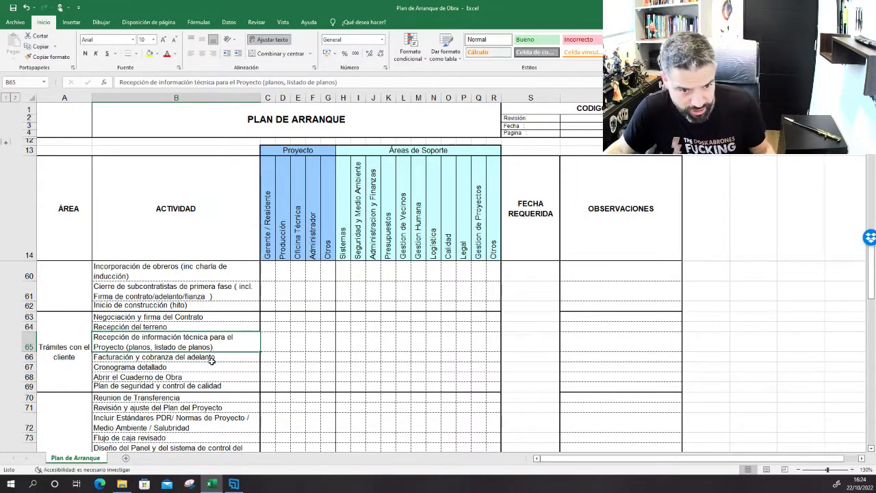
{"action": "left_click", "coordinate": [206, 359]}
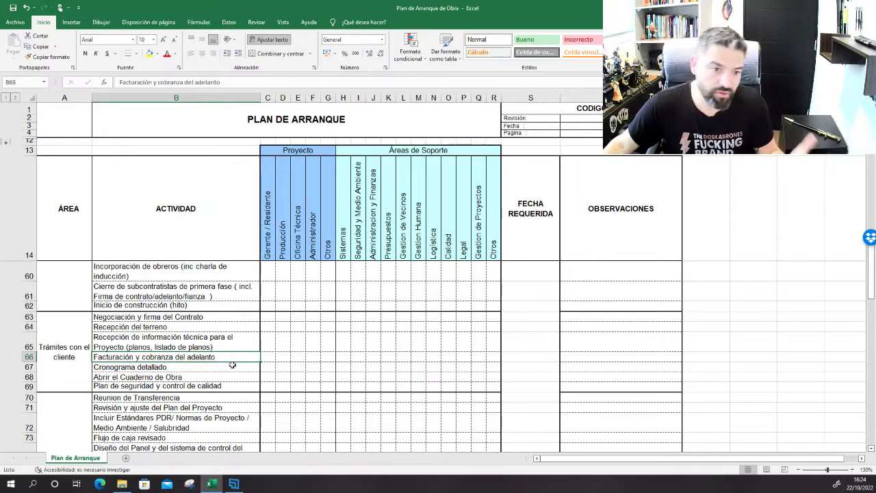
{"action": "left_click", "coordinate": [191, 375]}
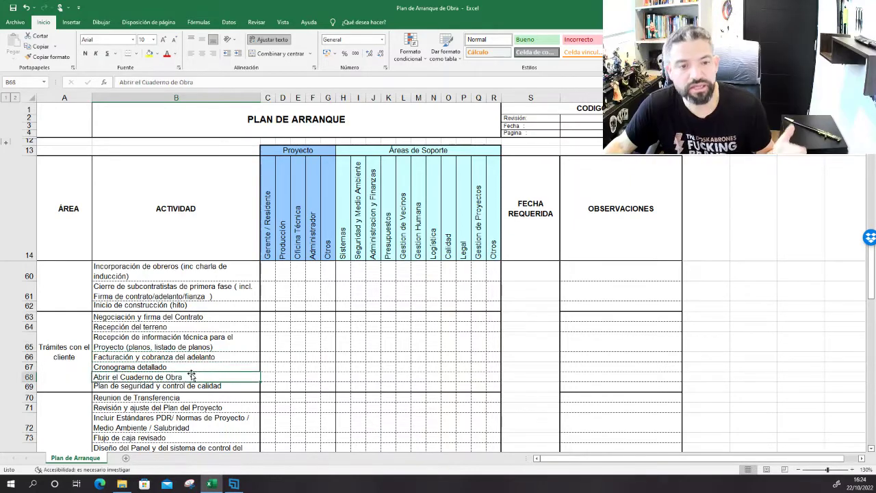
{"action": "left_click", "coordinate": [226, 388]}
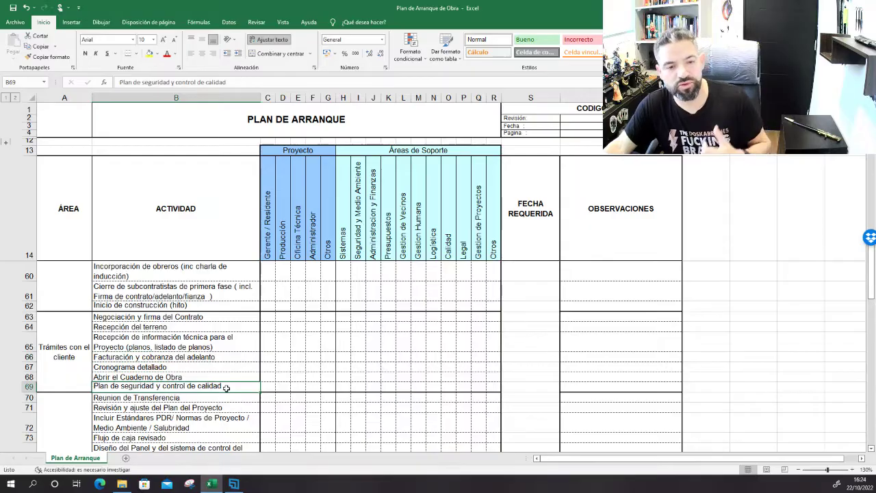
Step: Examine the Plan del Proyecto activities, from Reunion de Transferencia through Organigrama y funciones por puesto
{"action": "scroll", "coordinate": [226, 388], "scroll_direction": "down", "scroll_amount": 3}
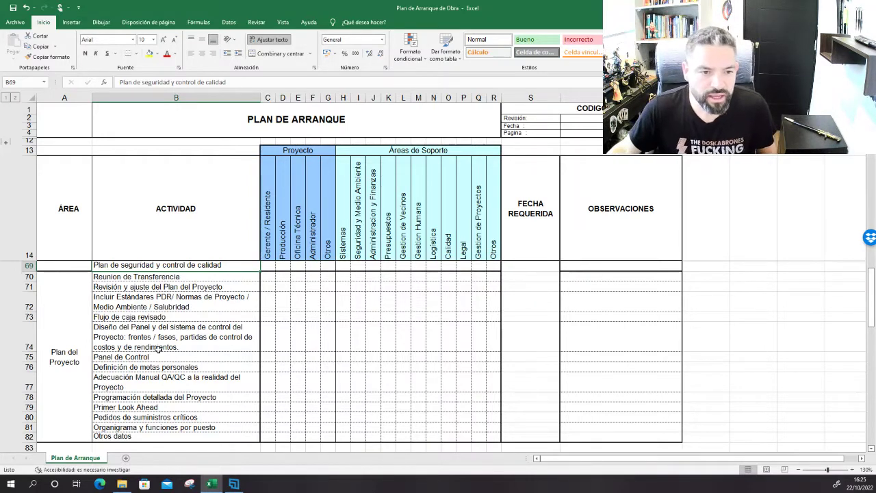
{"action": "left_click", "coordinate": [171, 277]}
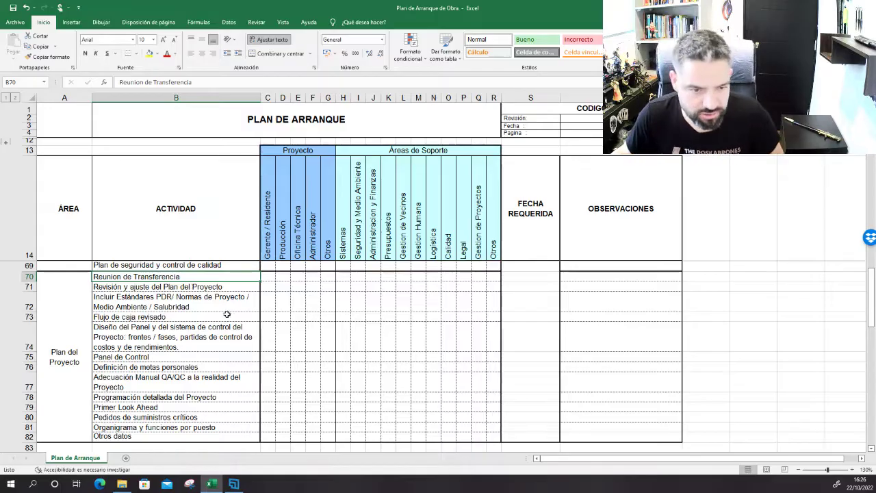
{"action": "left_click", "coordinate": [207, 286]}
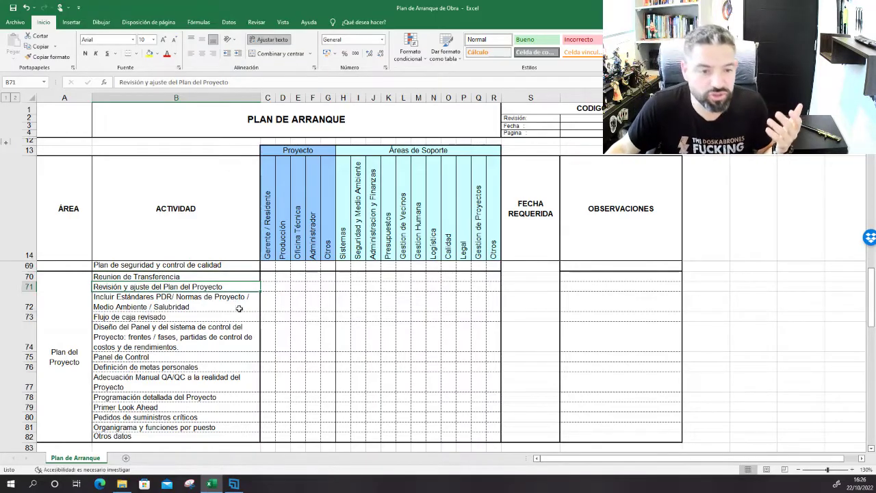
{"action": "left_click", "coordinate": [178, 304]}
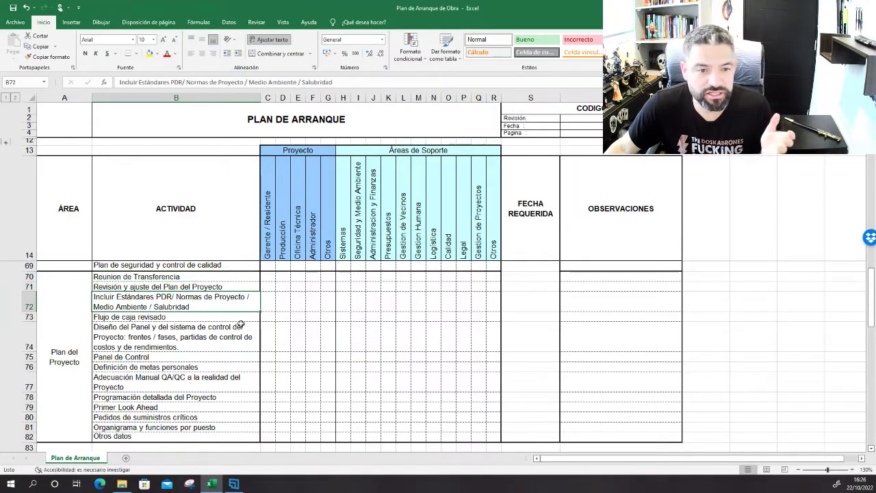
{"action": "left_click", "coordinate": [185, 318]}
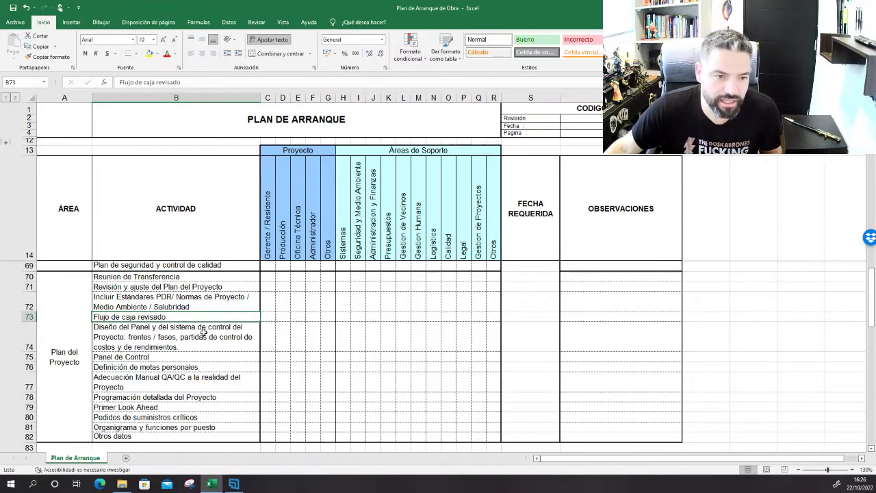
{"action": "left_click", "coordinate": [166, 342]}
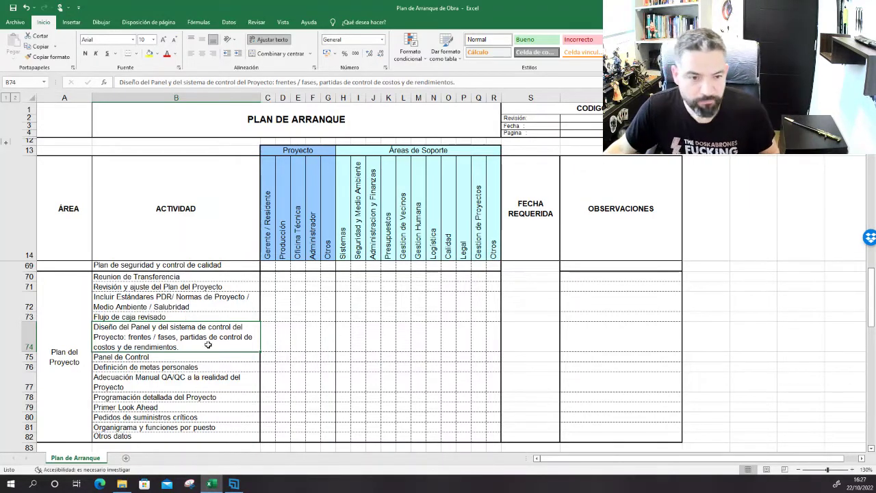
{"action": "left_click", "coordinate": [192, 358]}
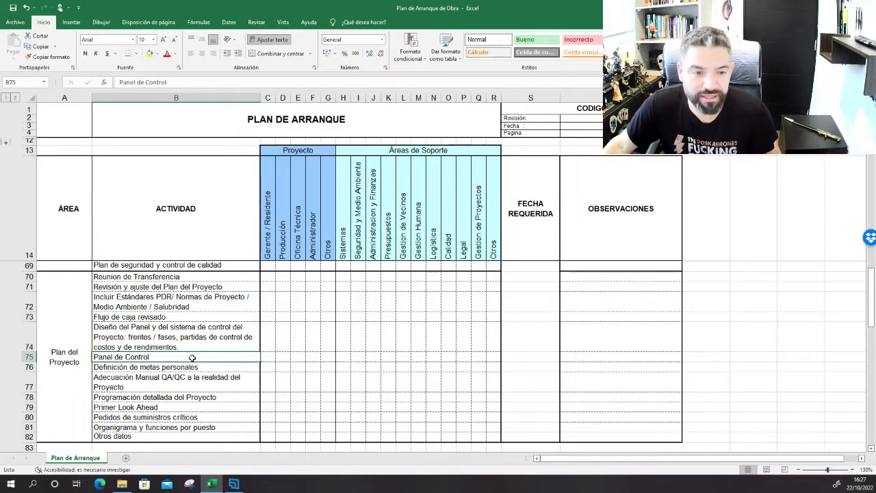
{"action": "left_click", "coordinate": [194, 367]}
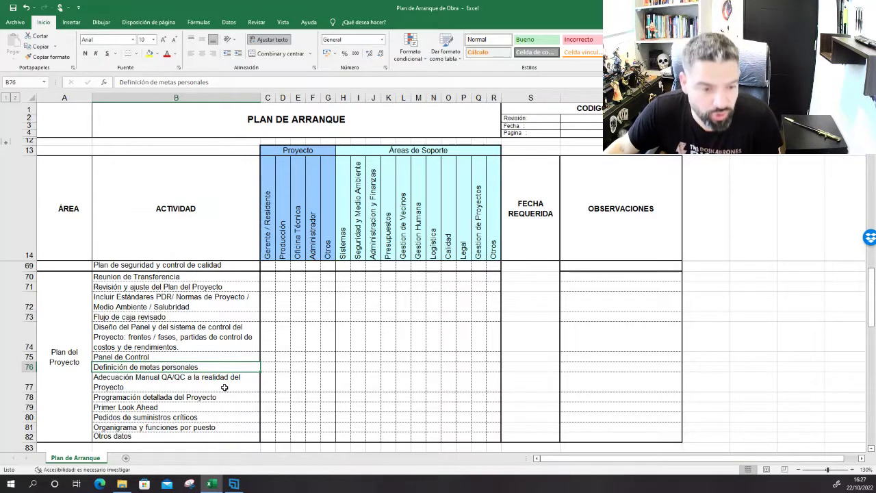
{"action": "left_click", "coordinate": [189, 388]}
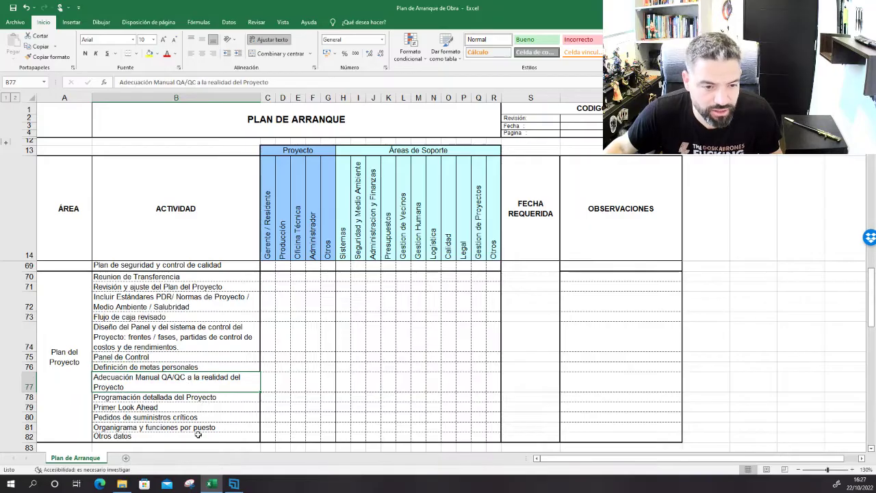
{"action": "left_click", "coordinate": [187, 397]}
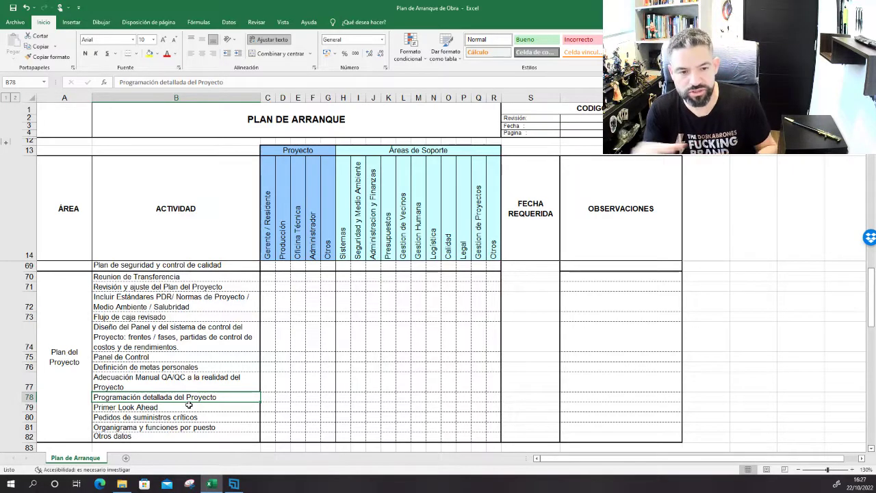
{"action": "left_click", "coordinate": [189, 428]}
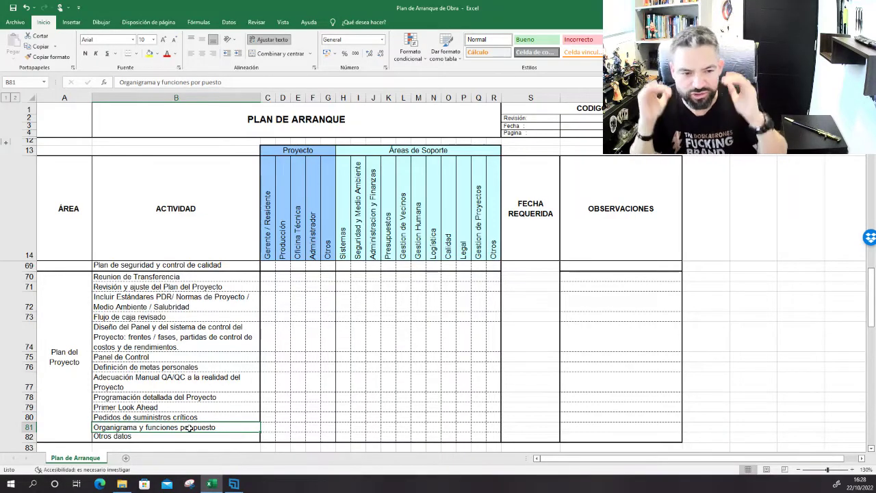
Step: Check the note and colour legend below the matrix, then return up to the Preparación de Construcción block
{"action": "scroll", "coordinate": [189, 428], "scroll_direction": "down", "scroll_amount": 4}
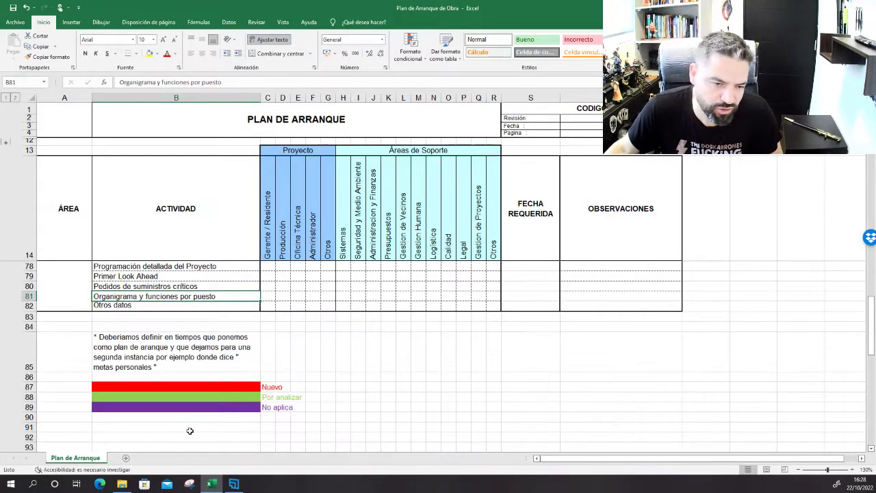
{"action": "scroll", "coordinate": [205, 414], "scroll_direction": "up", "scroll_amount": 1}
{"action": "scroll", "coordinate": [205, 413], "scroll_direction": "up", "scroll_amount": 12}
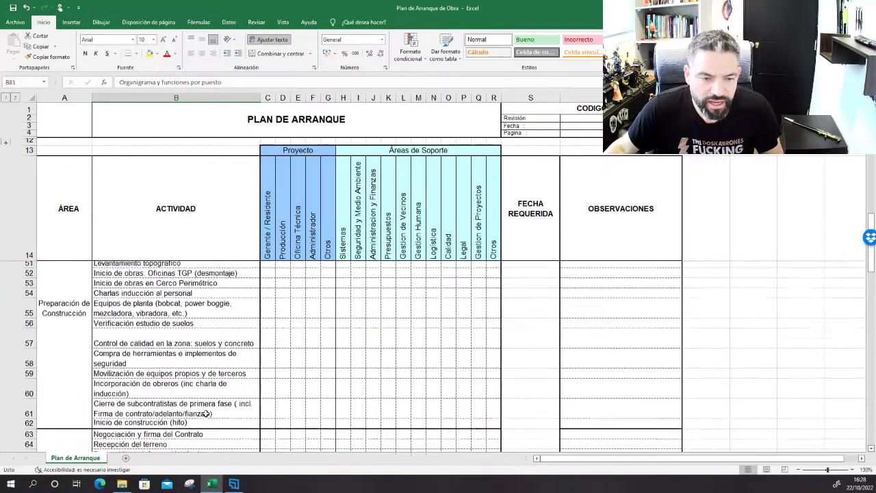